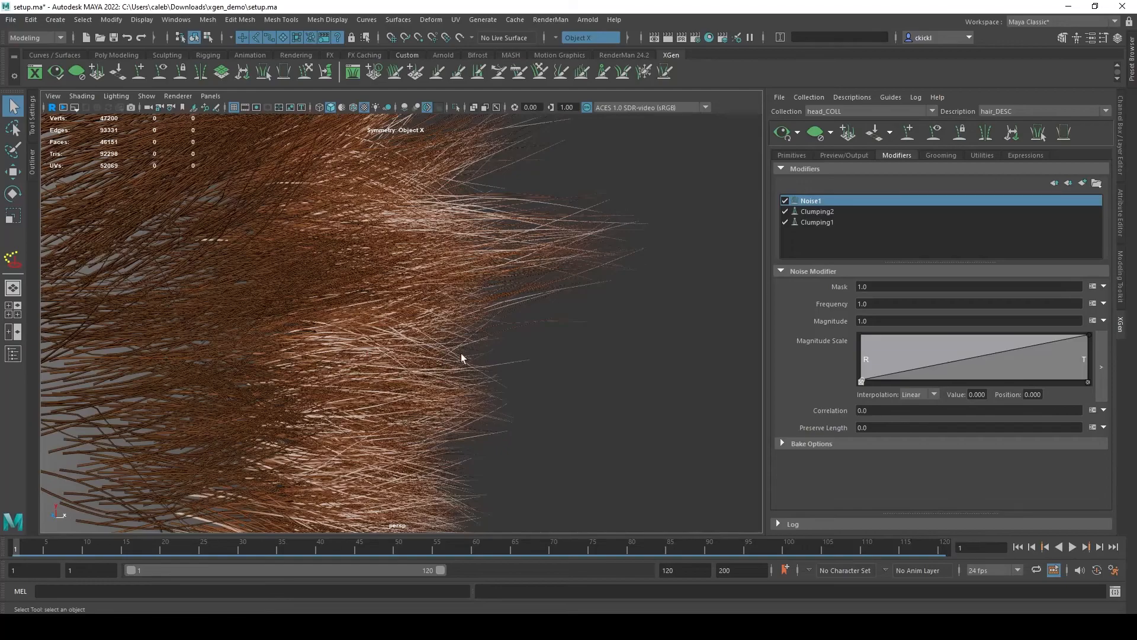
Step: Examine the spiky hair from the front, along with the Noise1 modifier's frequency and magnitude settings
alt+right_drag(563, 344, 47, 273)
alt+drag(260, 302, 305, 323)
alt+right_drag(305, 324, 368, 336)
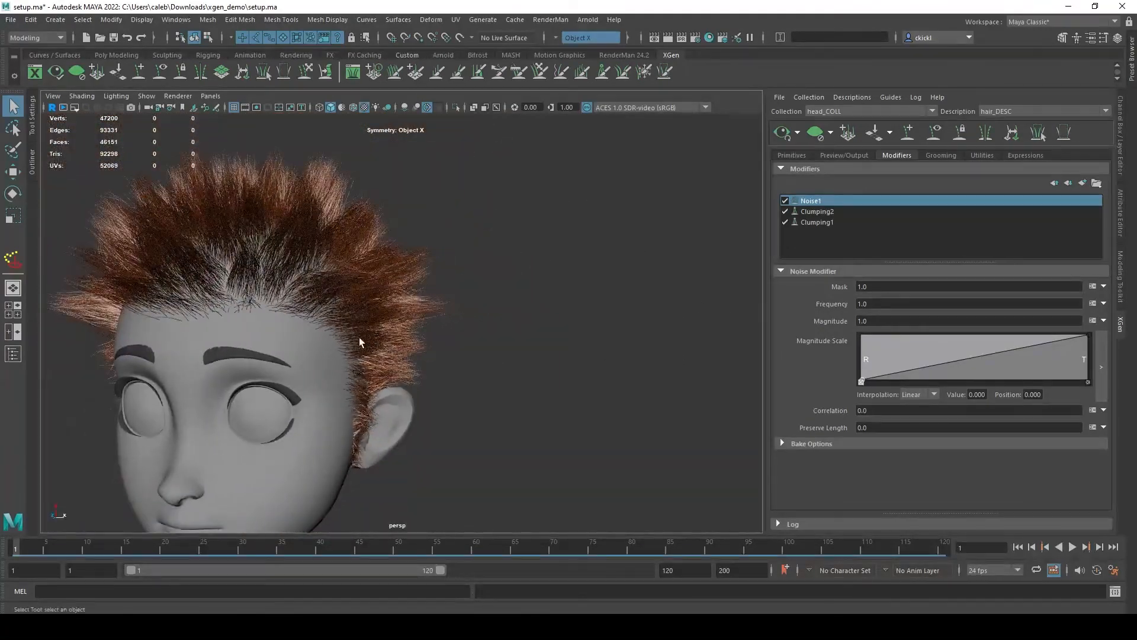
alt+drag(403, 346, 312, 338)
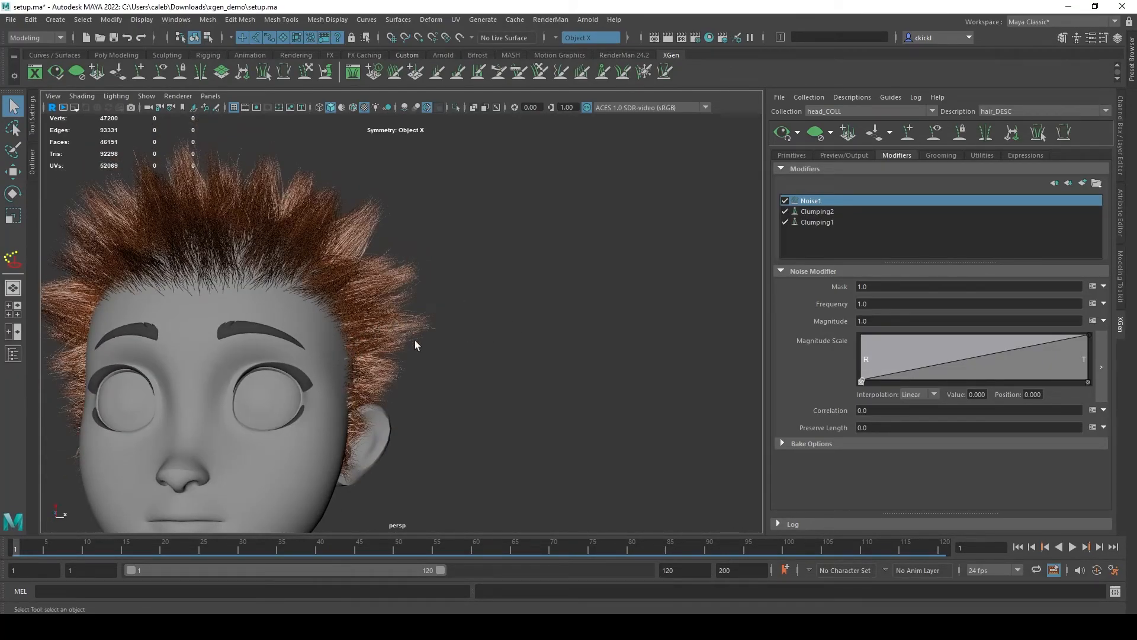
key(f)
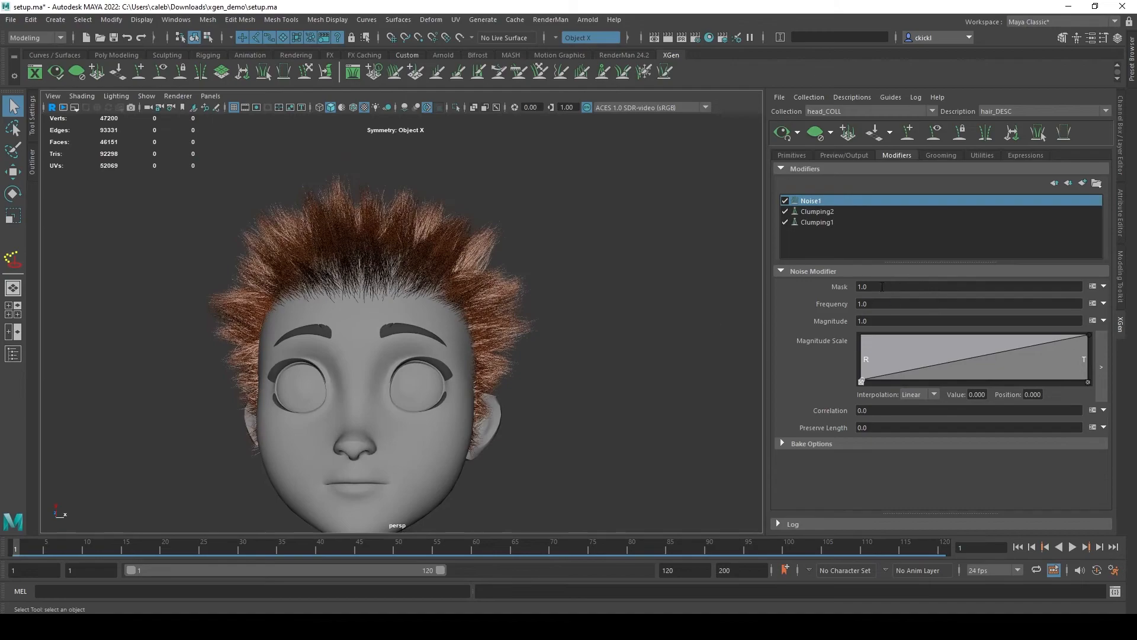
click(888, 303)
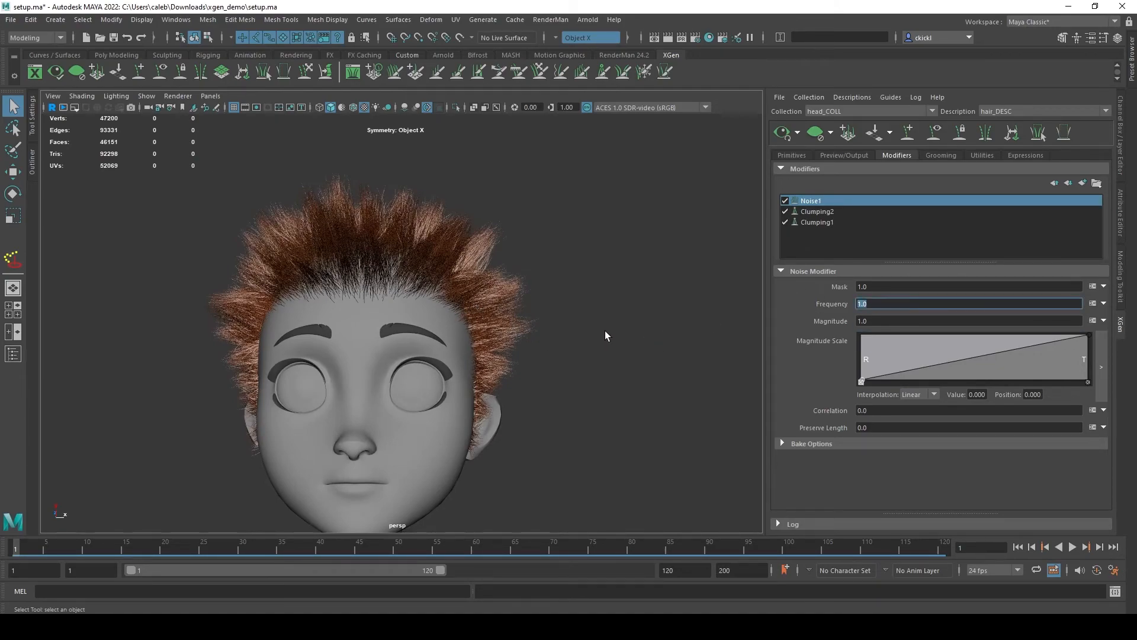
click(907, 321)
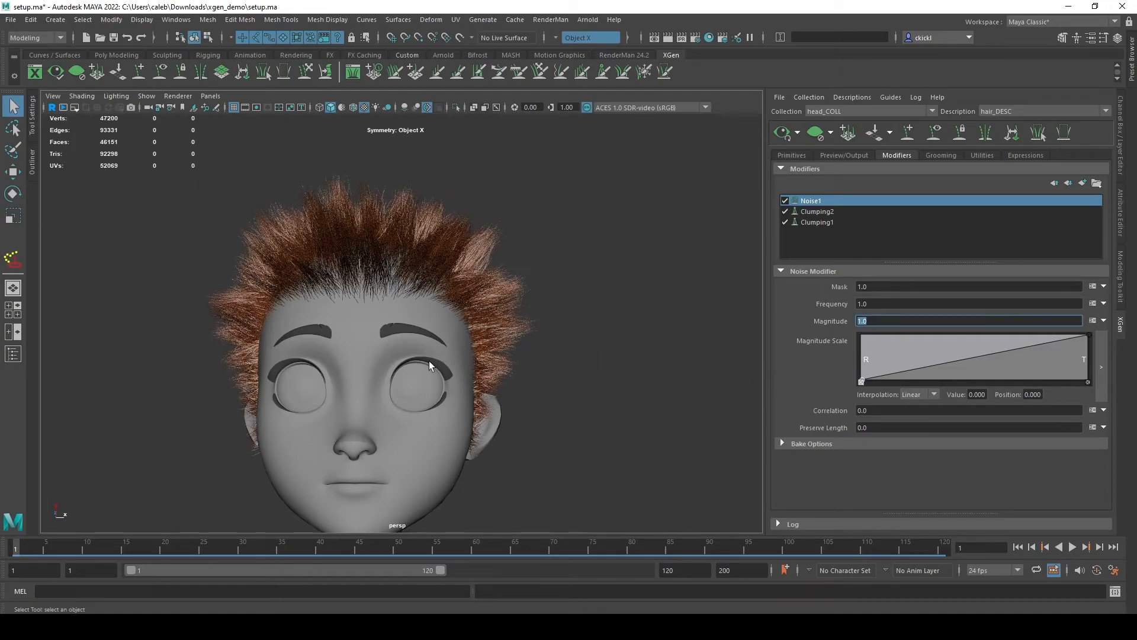
Step: Reduce the density of the hair description's generated primitives to 39.95
scroll(627, 330, up, 6)
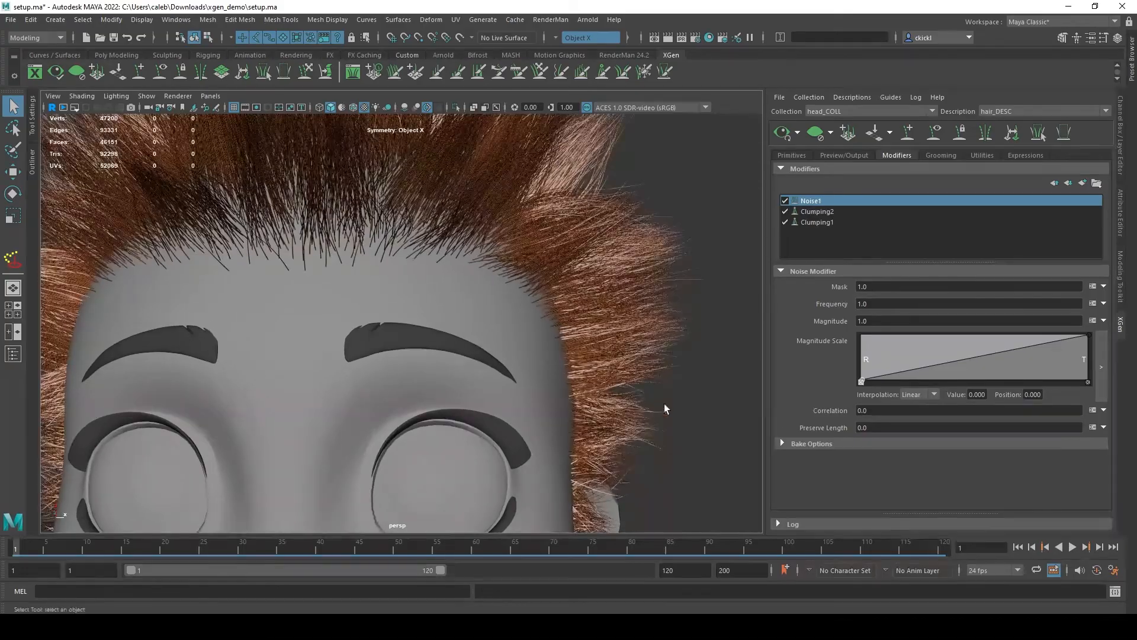
alt+right_drag(443, 390, 685, 436)
alt+middle_drag(669, 414, 625, 515)
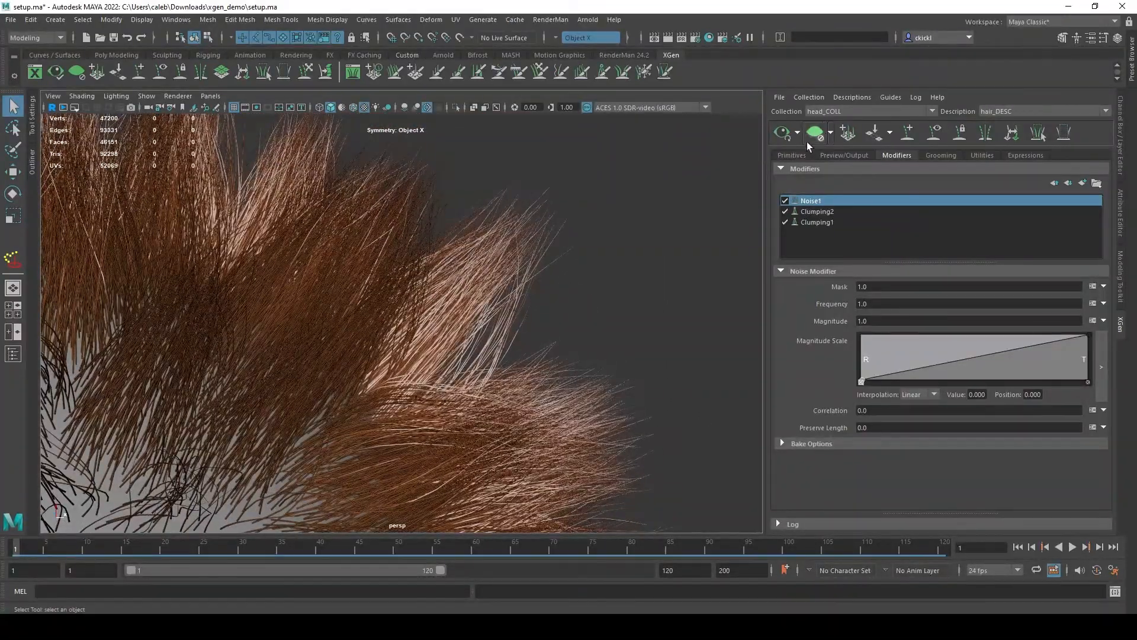
click(791, 155)
drag(1099, 226, 912, 229)
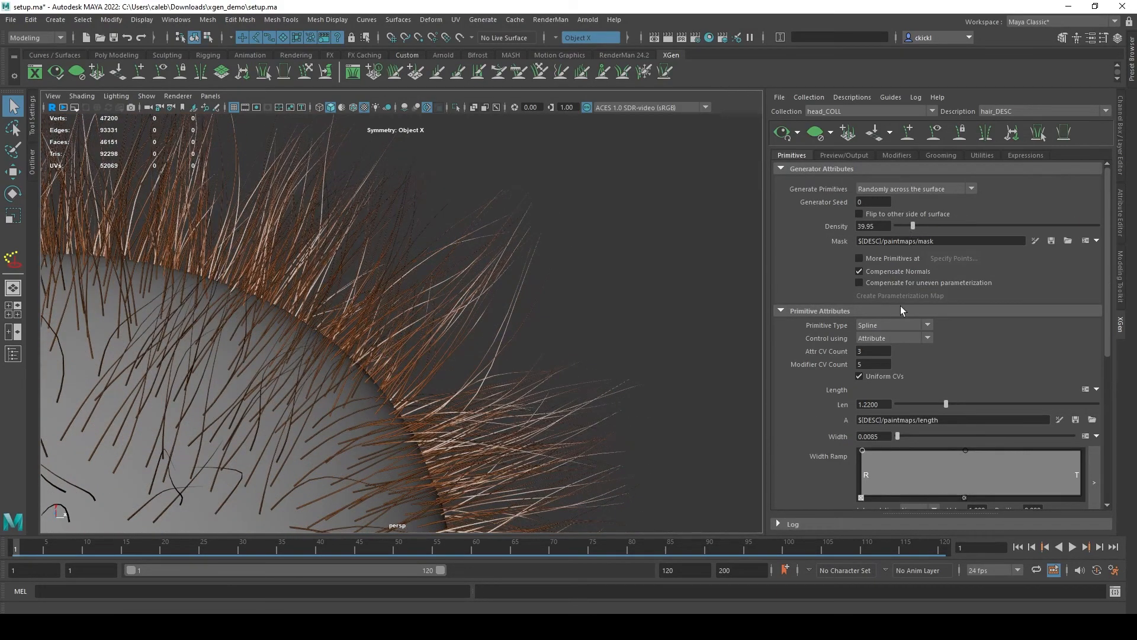
Step: Set the Noise1 modifier's frequency to 4
click(895, 154)
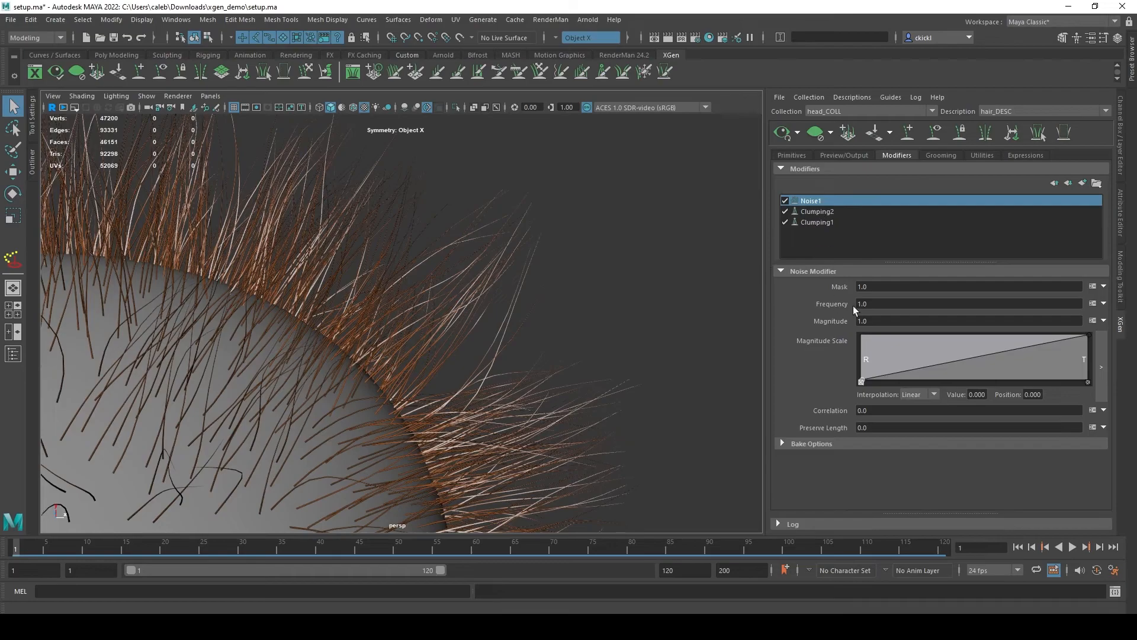
click(901, 303)
text(4)
key(Return)
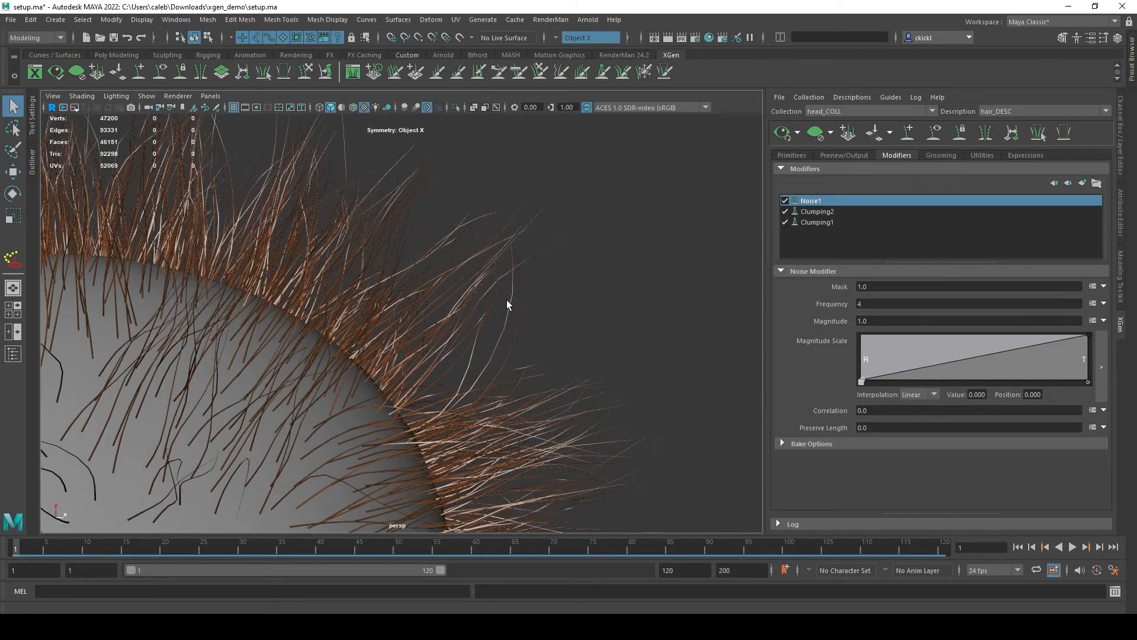
Step: Set the hair splines' Modifier CV Count to 16 in the primitive attributes
click(794, 155)
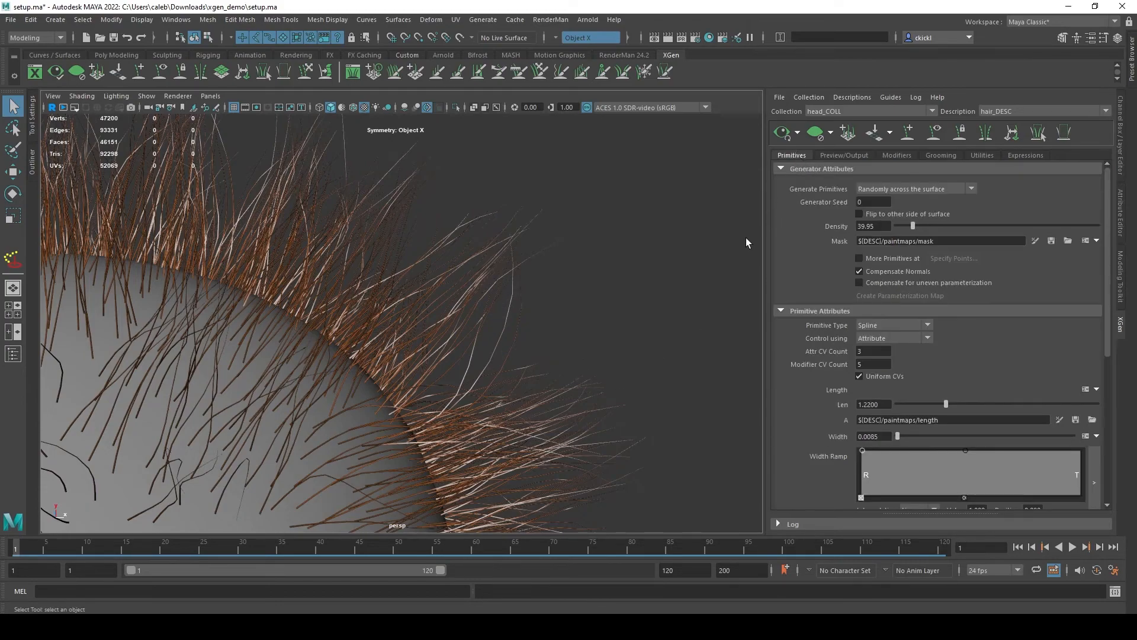
double_click(885, 364)
mouse_move(840, 364)
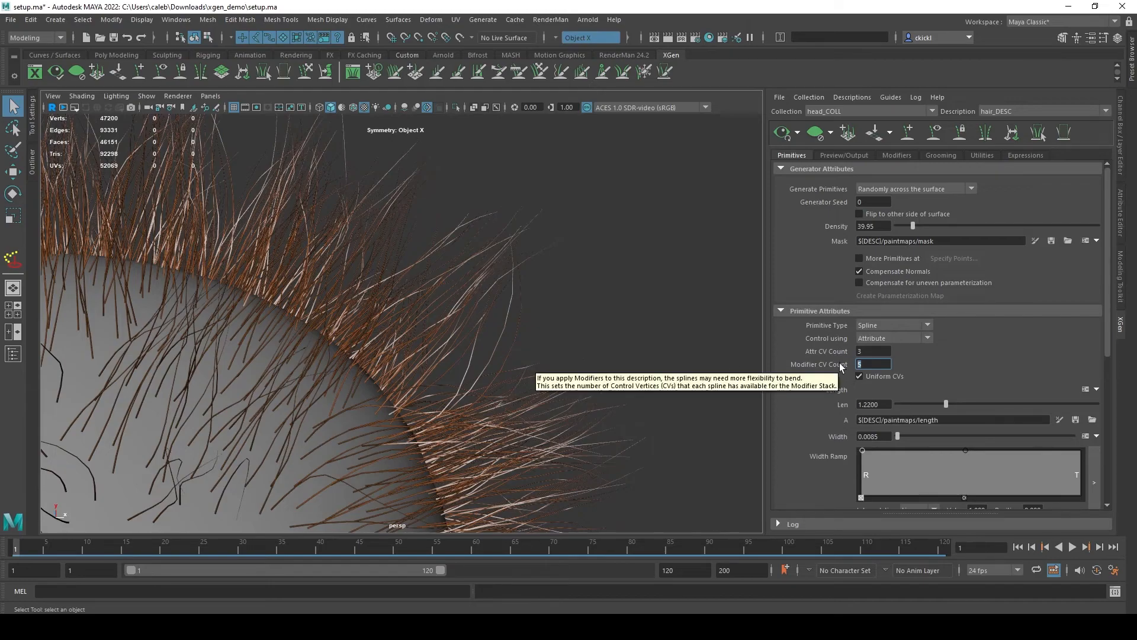
text(6)
key(Return)
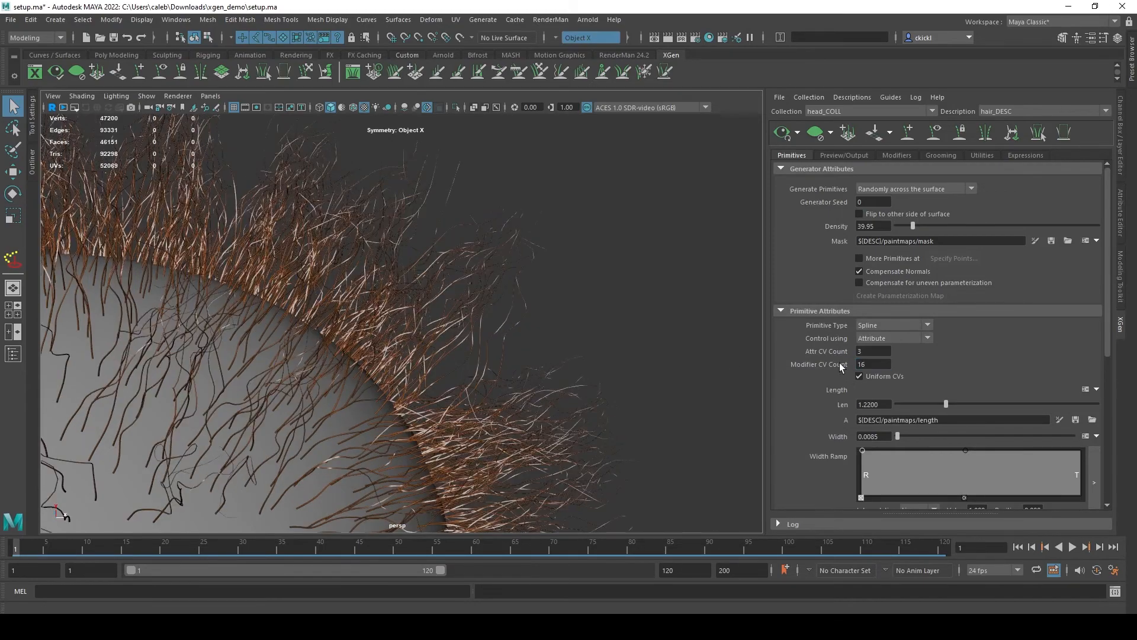
alt+drag(487, 343, 536, 350)
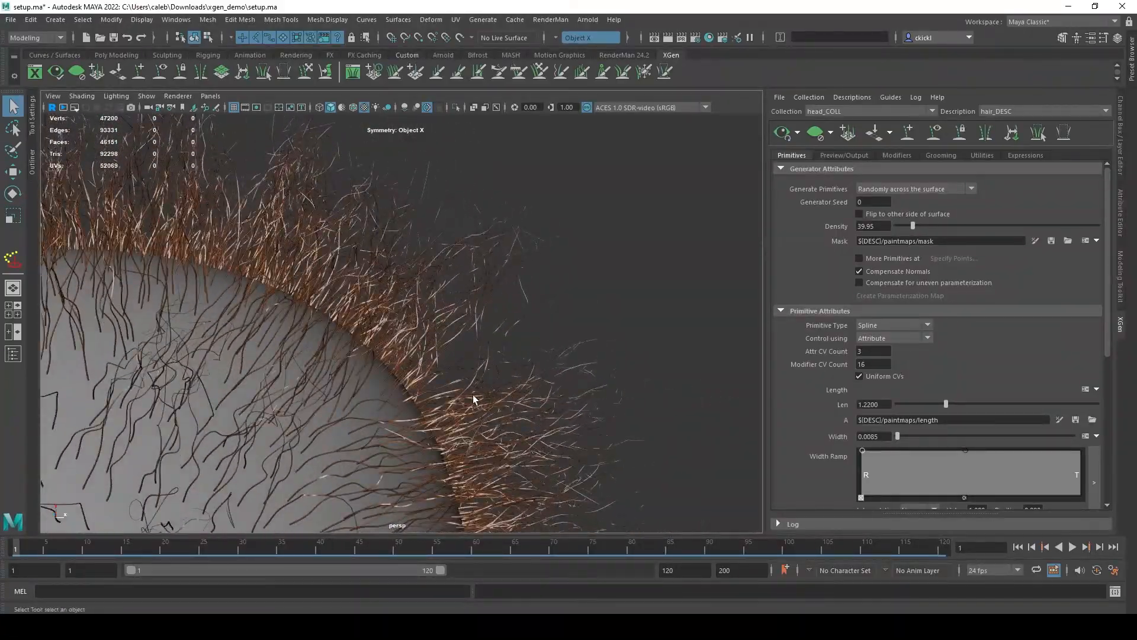
alt+drag(583, 263, 609, 226)
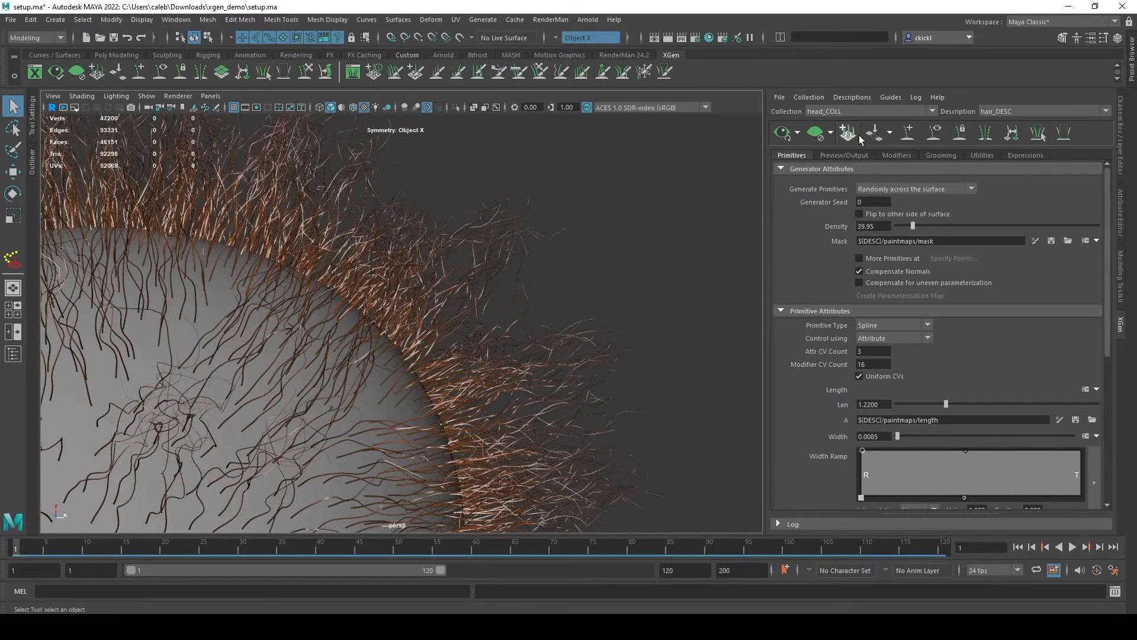
click(844, 155)
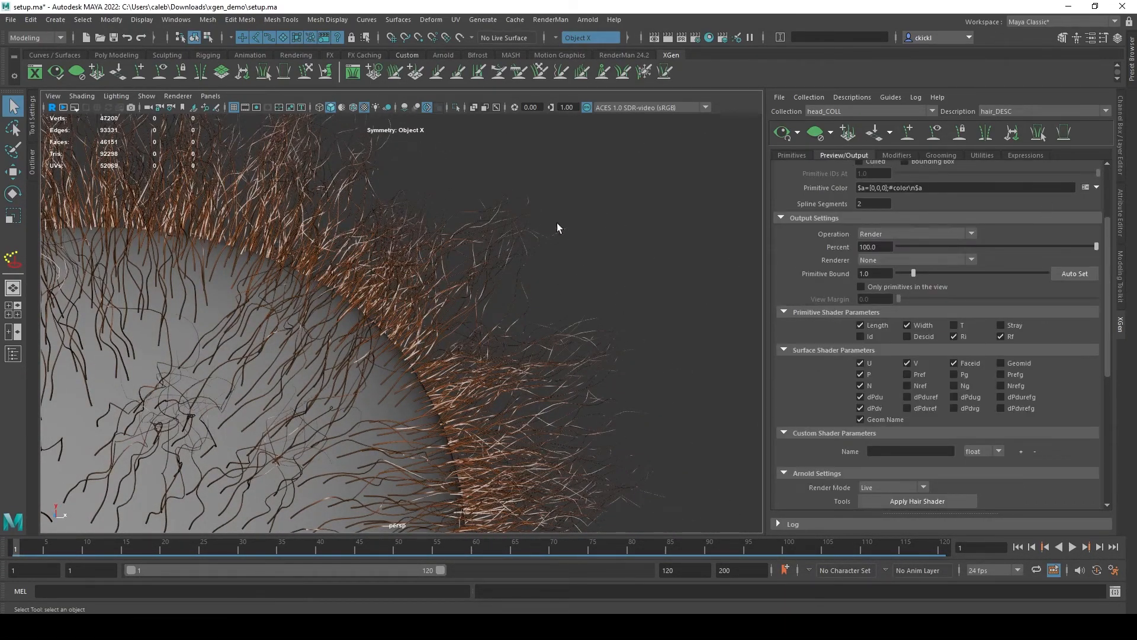
click(783, 155)
click(878, 365)
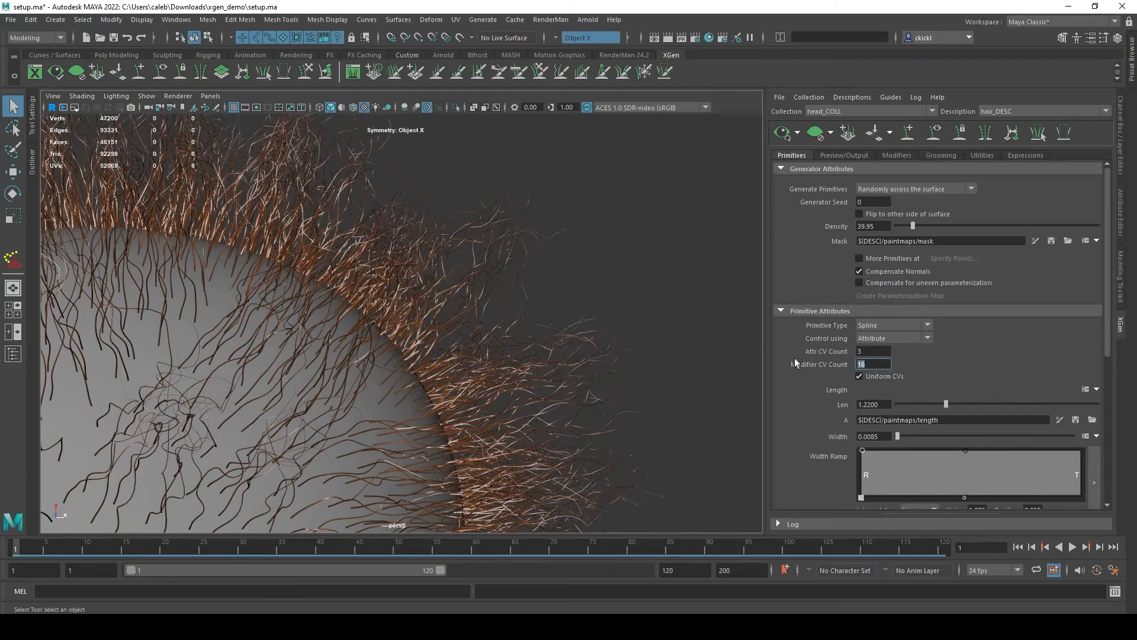
Step: Lower the Noise1 modifier's frequency to 3
click(905, 155)
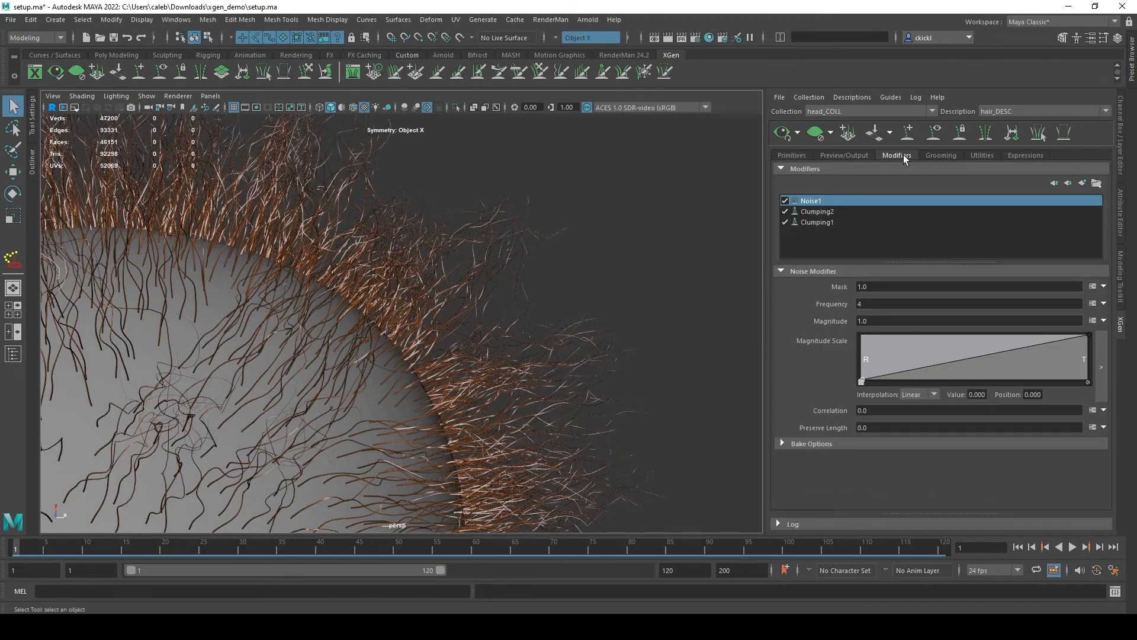
alt+drag(681, 322, 614, 243)
alt+right_drag(615, 243, 646, 266)
double_click(857, 304)
text(3)
key(Return)
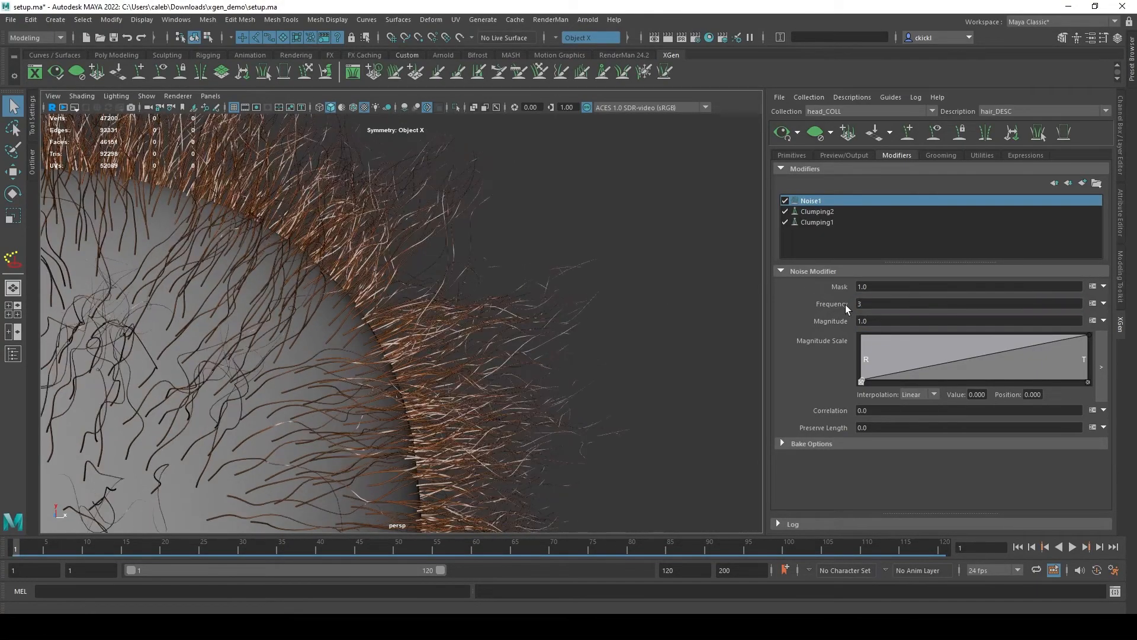
Step: Reduce the hair density to 4.45 and raise the Noise1 modifier's frequency to 6
click(792, 155)
drag(906, 227, 898, 228)
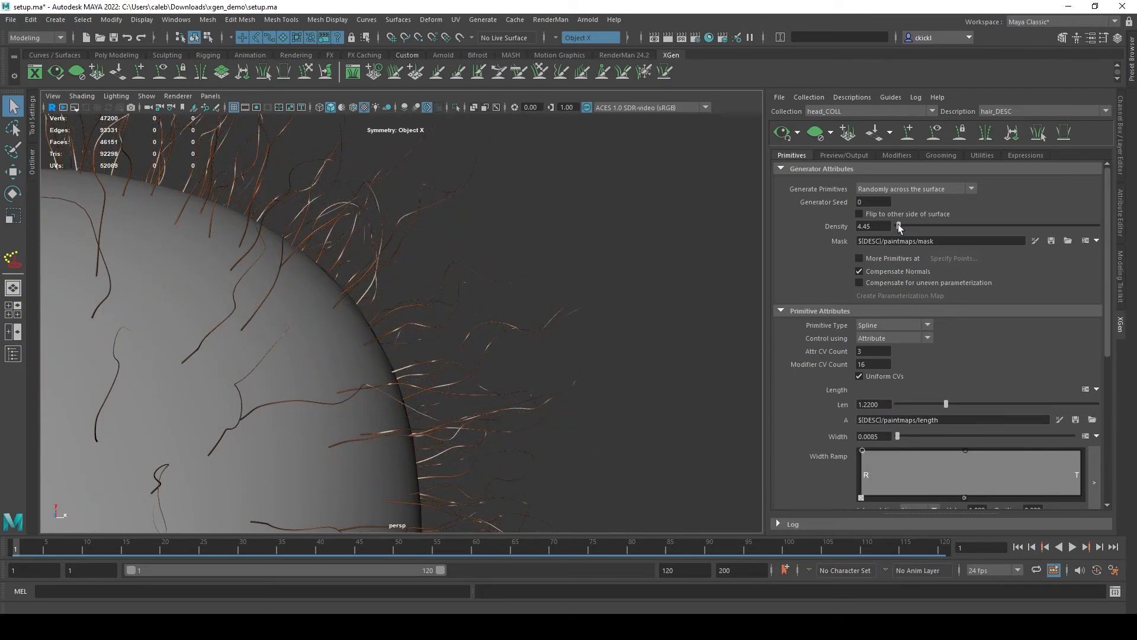
click(896, 156)
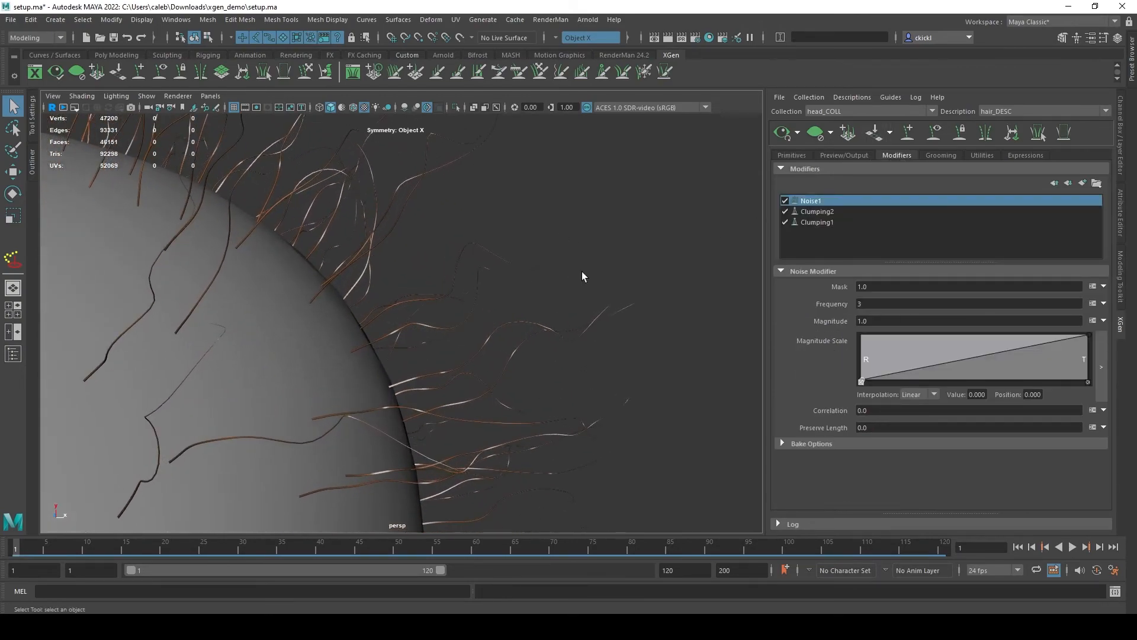
click(882, 304)
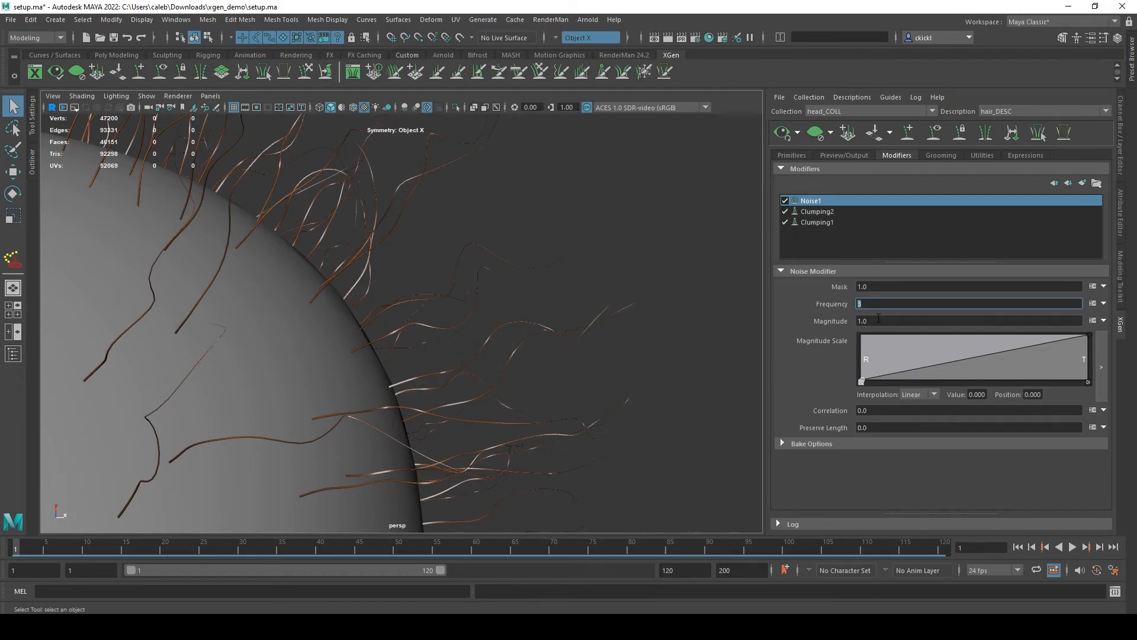
text(6)
key(Return)
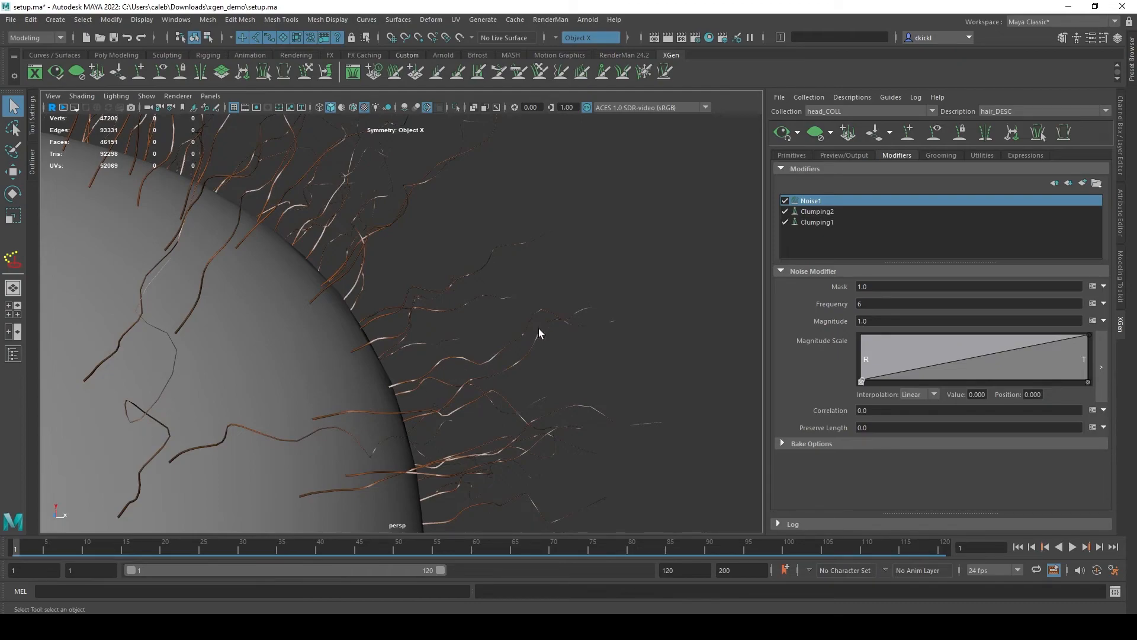
Step: Raise the hair splines' Modifier CV Count to 30 in the primitive attributes
click(791, 156)
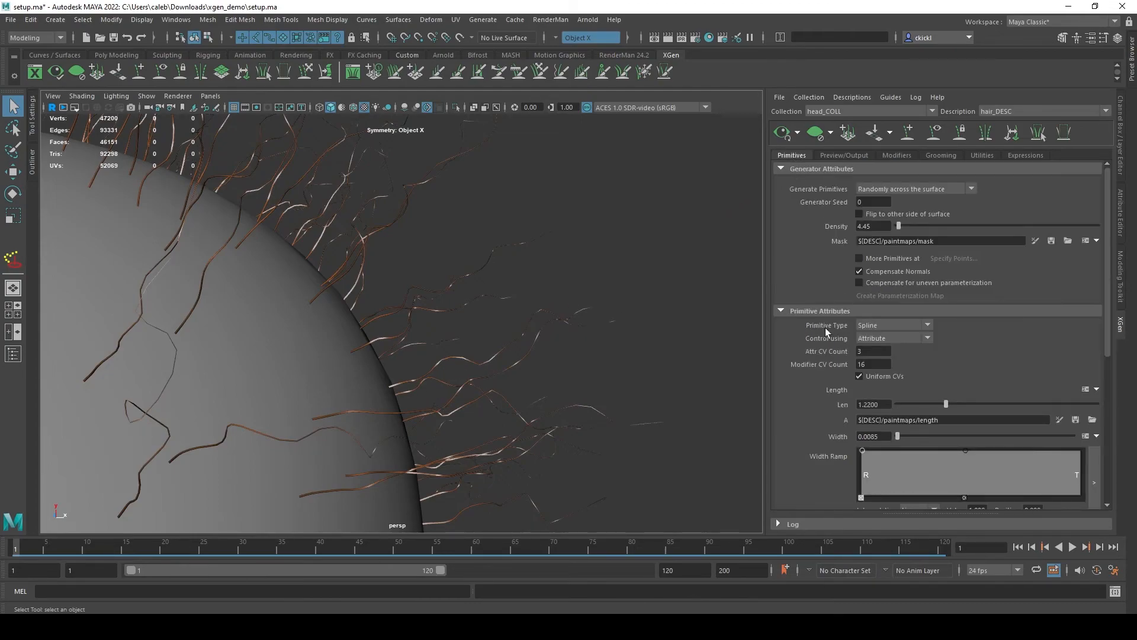
double_click(871, 363)
text(30)
key(Return)
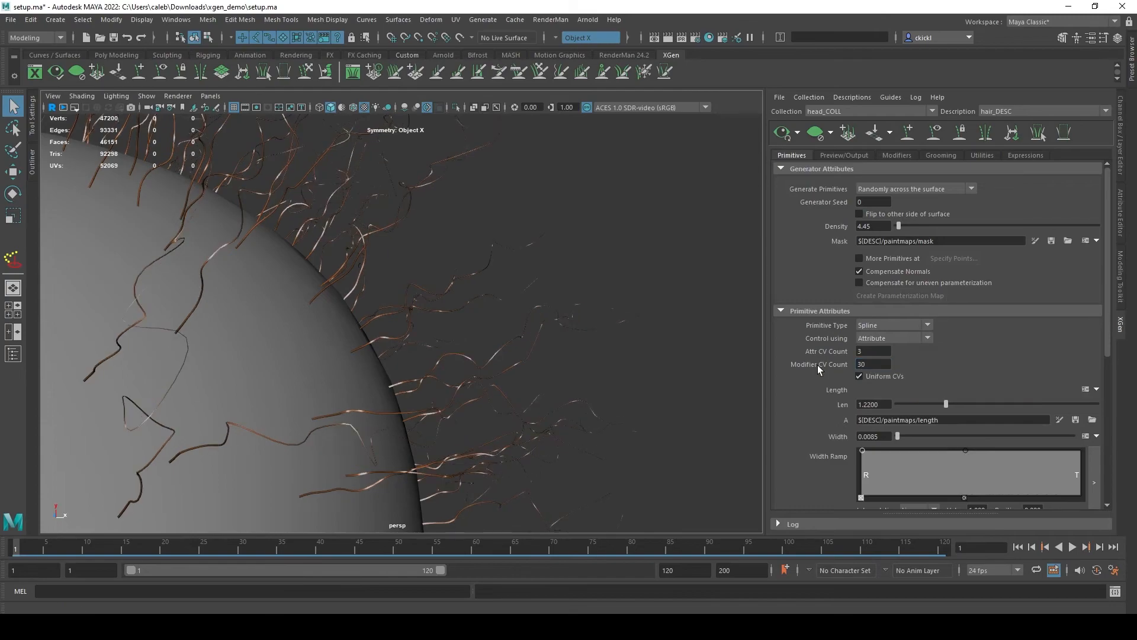
Step: Set the Noise1 modifier's magnitude to .1
click(894, 155)
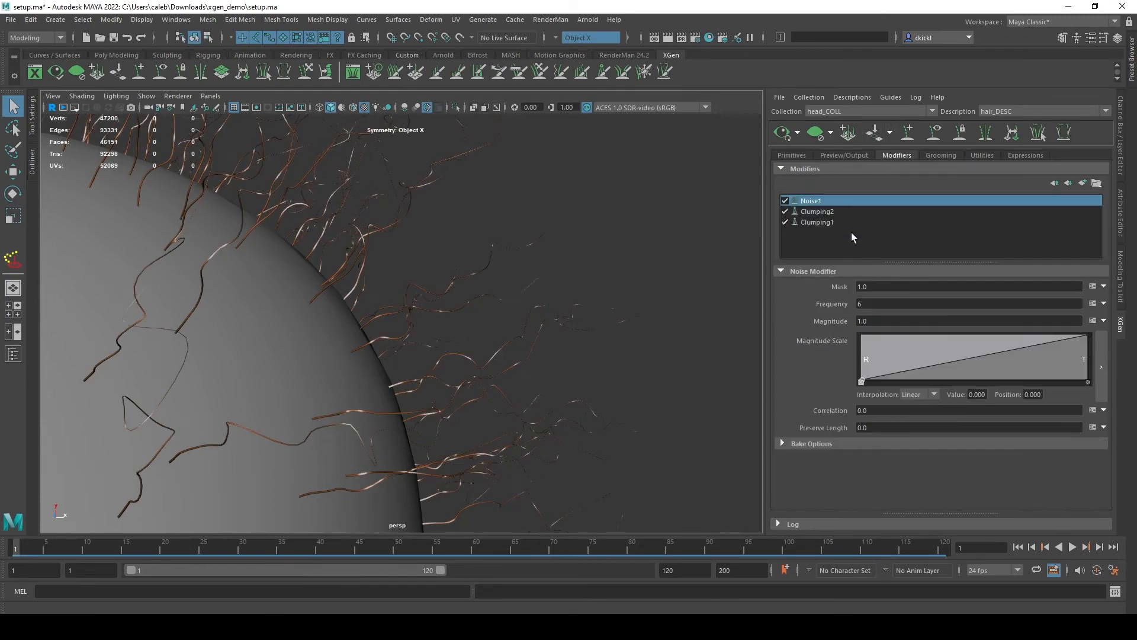
double_click(1044, 321)
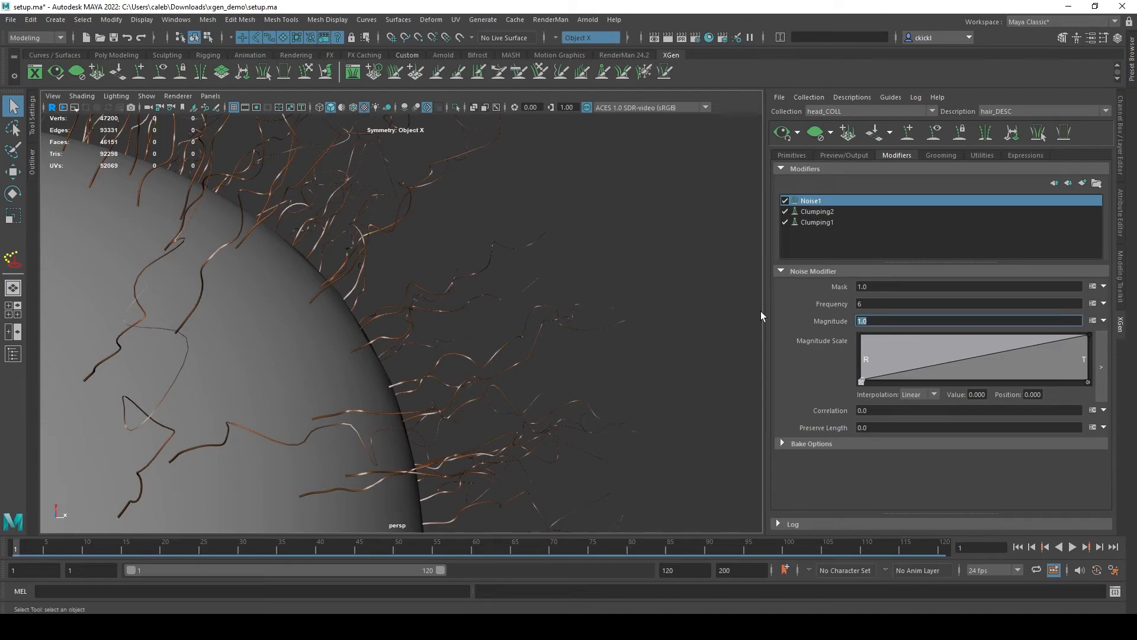
text(.1)
key(Return)
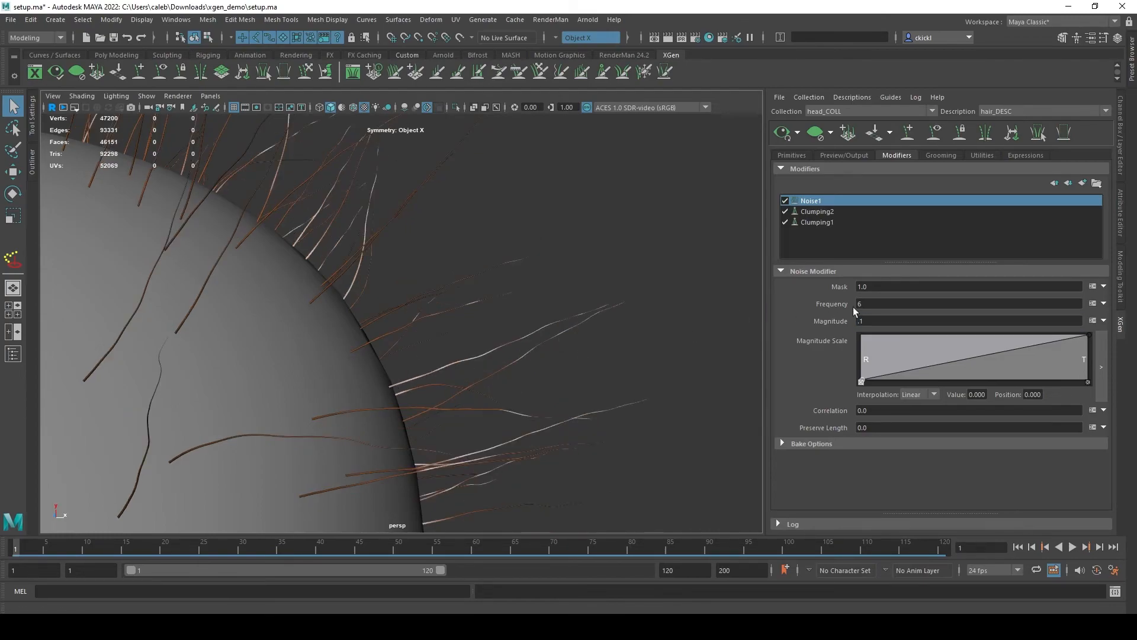
Step: Raise the Noise1 modifier's magnitude to 4
drag(882, 321, 715, 309)
text(4)
key(Return)
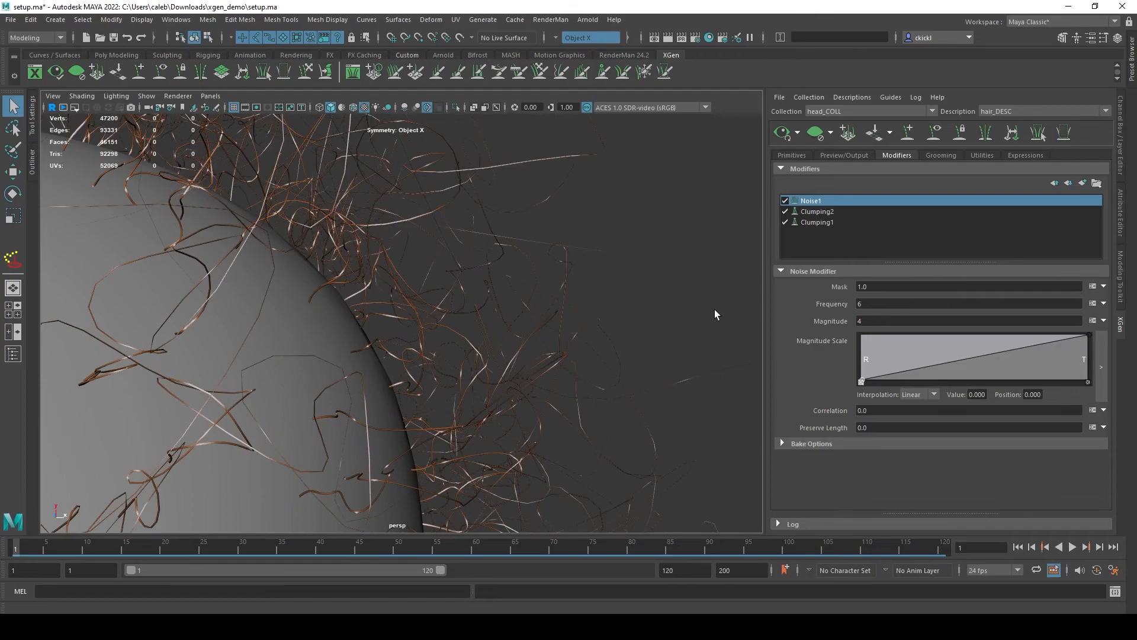
Step: Inspect the noisy strands around the head and set the Noise1 modifier's magnitude to 1
alt+right_drag(684, 324, 435, 415)
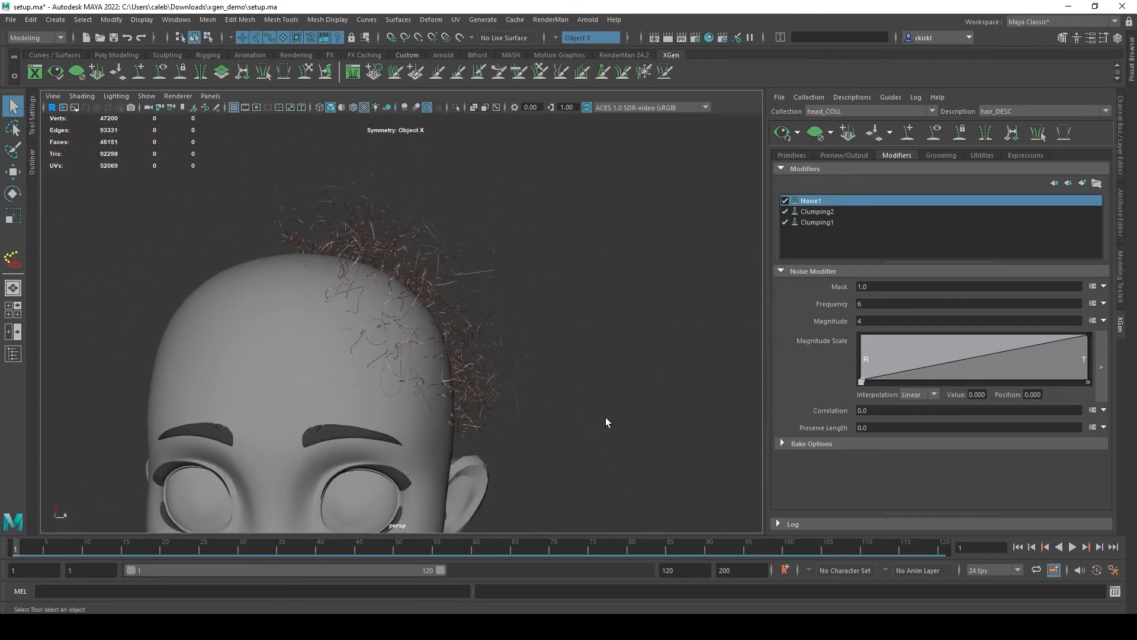
alt+drag(637, 256, 435, 290)
alt+right_drag(587, 325, 677, 390)
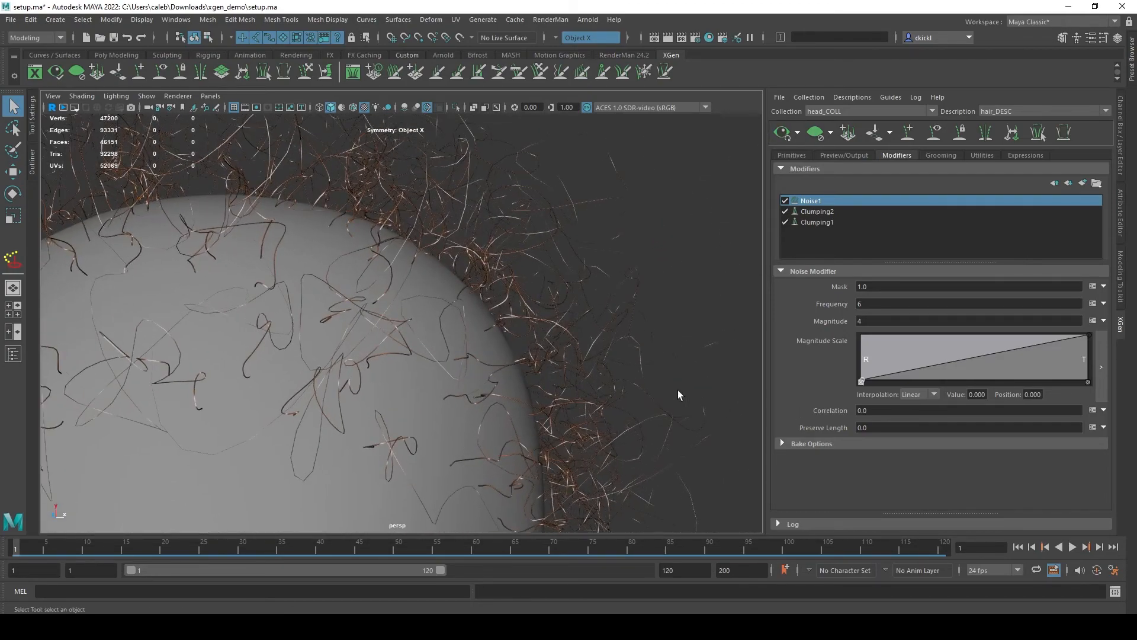
alt+middle_drag(678, 390, 467, 347)
alt+right_drag(466, 347, 632, 376)
alt+drag(630, 382, 623, 377)
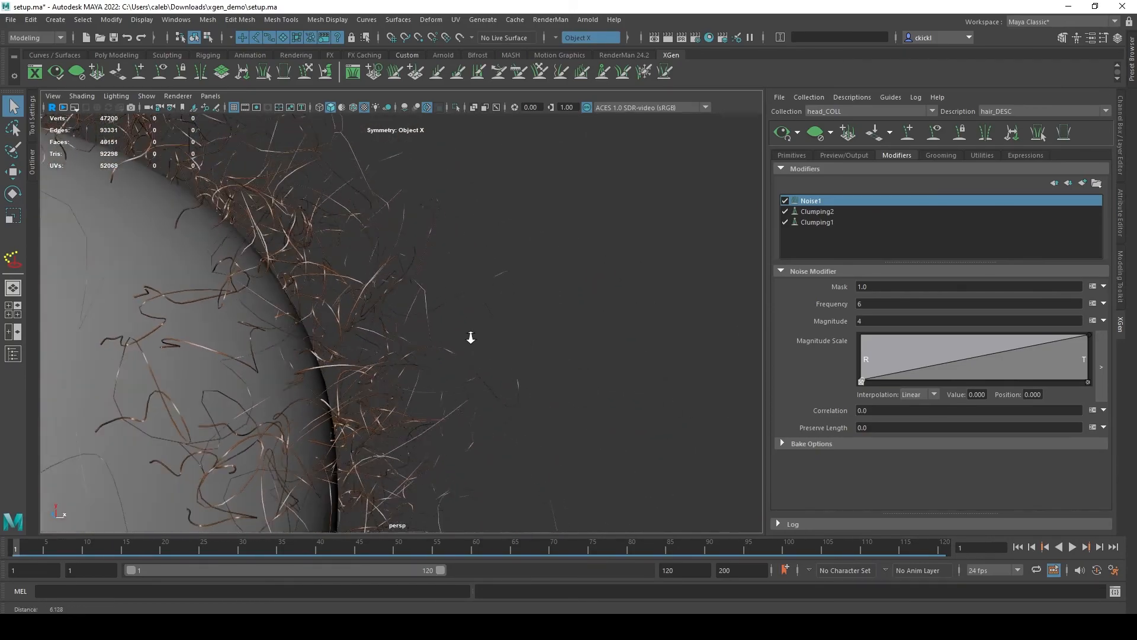
double_click(862, 320)
text(1)
key(Return)
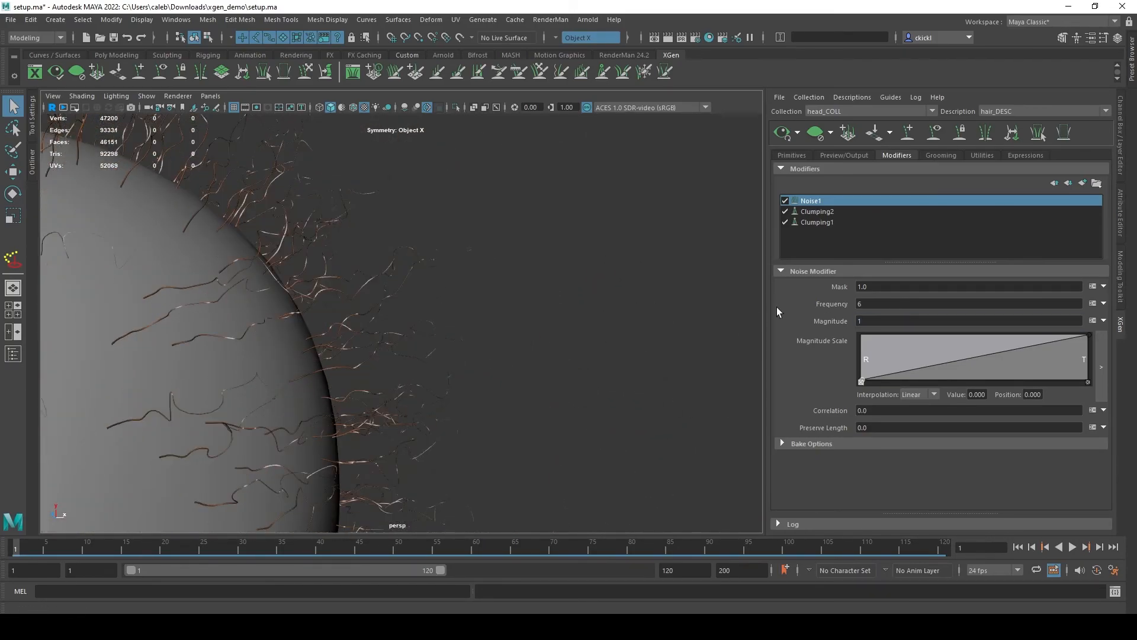
Step: Reset the Noise1 modifier's frequency and magnitude attributes to sliders
click(1104, 303)
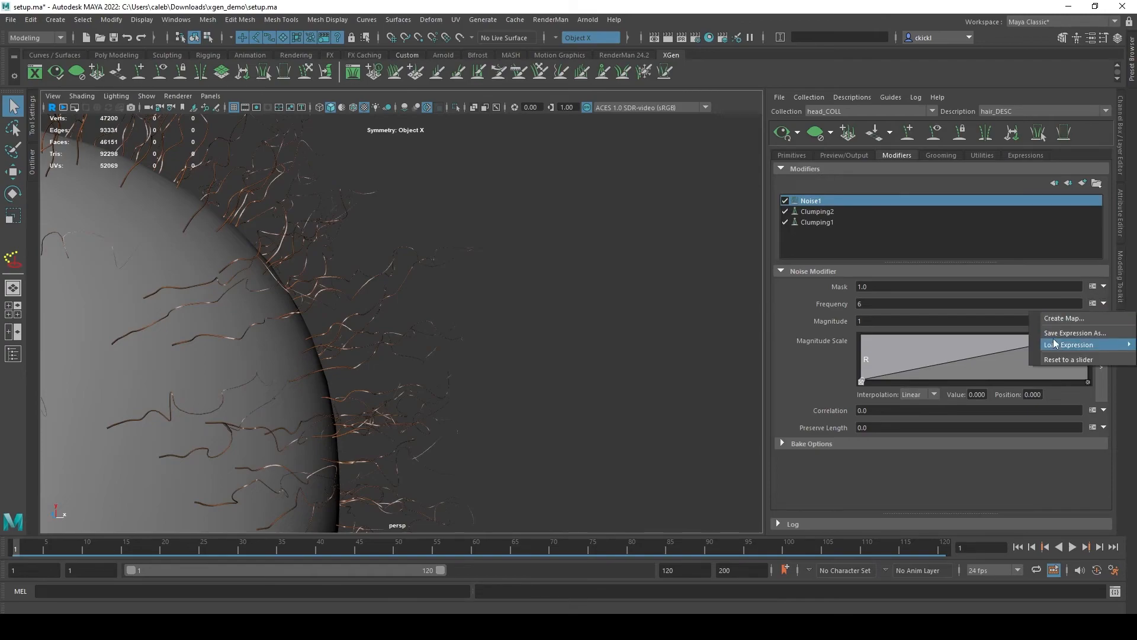
click(1083, 358)
click(1104, 320)
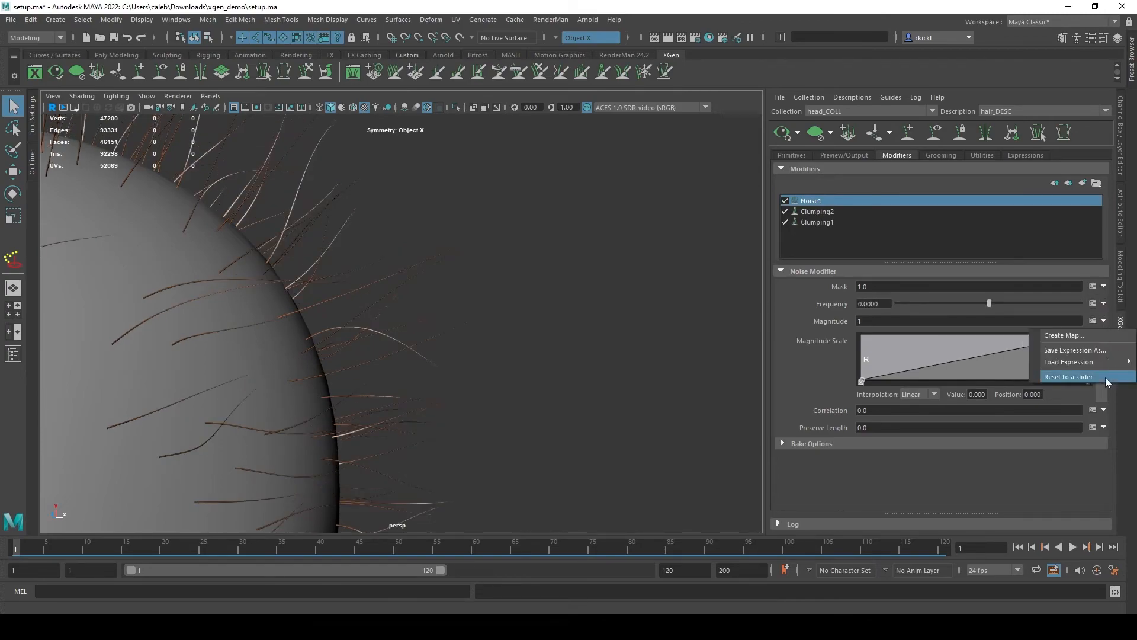
click(1104, 376)
Step: Edit the Noise1 frequency expression so that its slider range starts at 0.0
click(1092, 304)
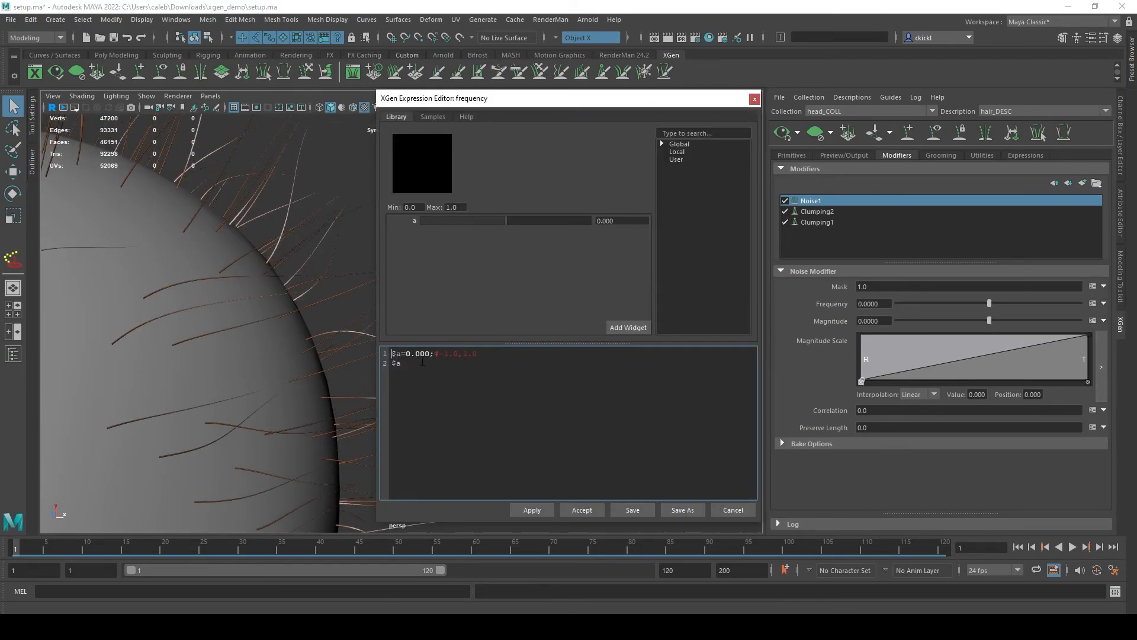
click(448, 354)
key(BackSpace)
key(BackSpace)
click(574, 511)
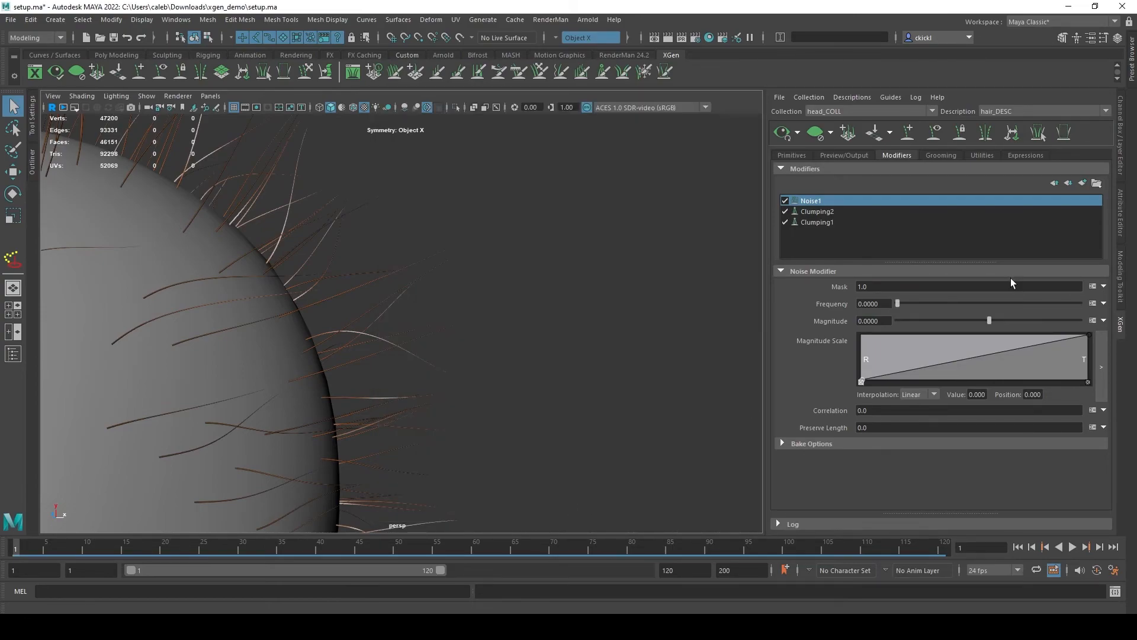
Step: Edit the Noise1 magnitude expression so that its slider ranges from 0.0 to 1.0
click(1093, 320)
click(450, 354)
key(BackSpace)
key(BackSpace)
text(0)
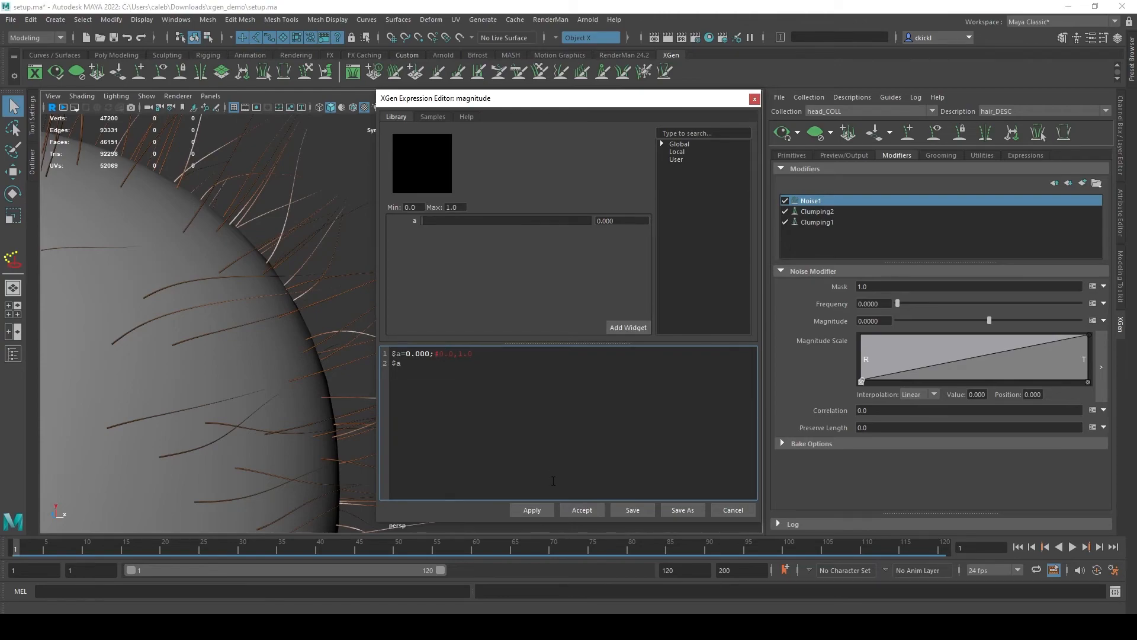
click(532, 510)
click(578, 510)
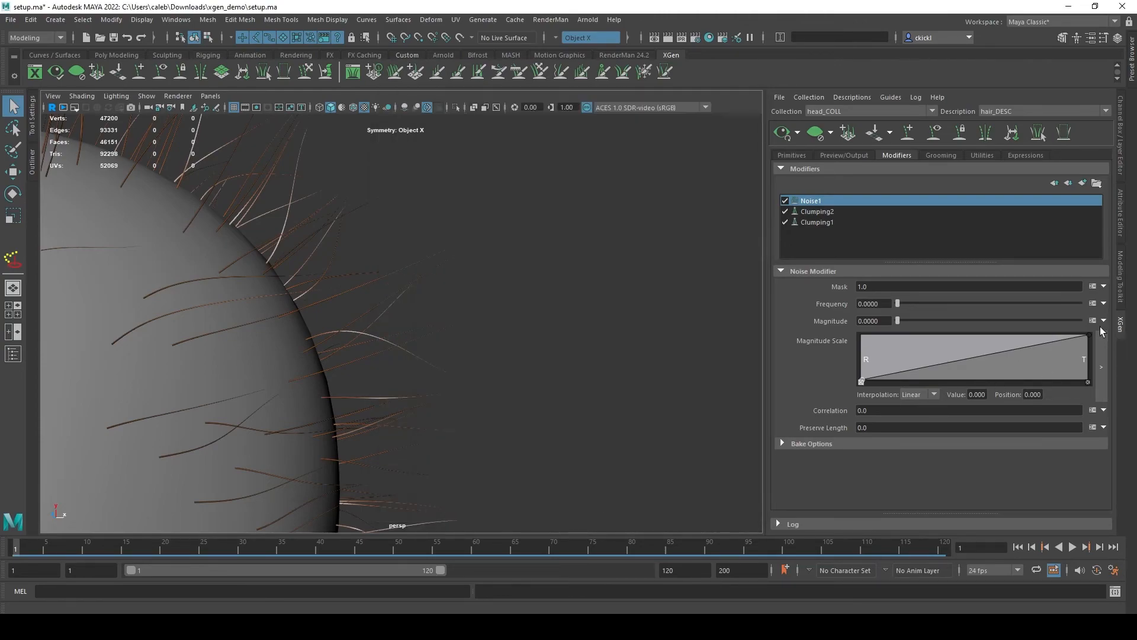
Step: Extend the upper limit of the Noise1 frequency expression's slider range to 3.0
click(1093, 303)
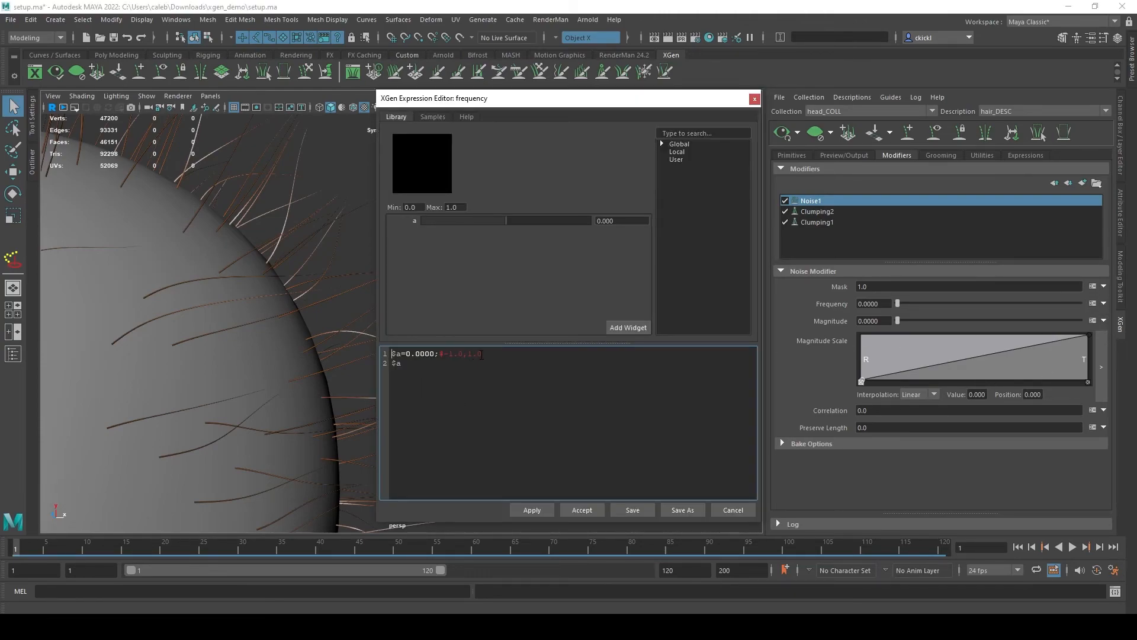
drag(453, 355, 463, 353)
text(0)
click(599, 510)
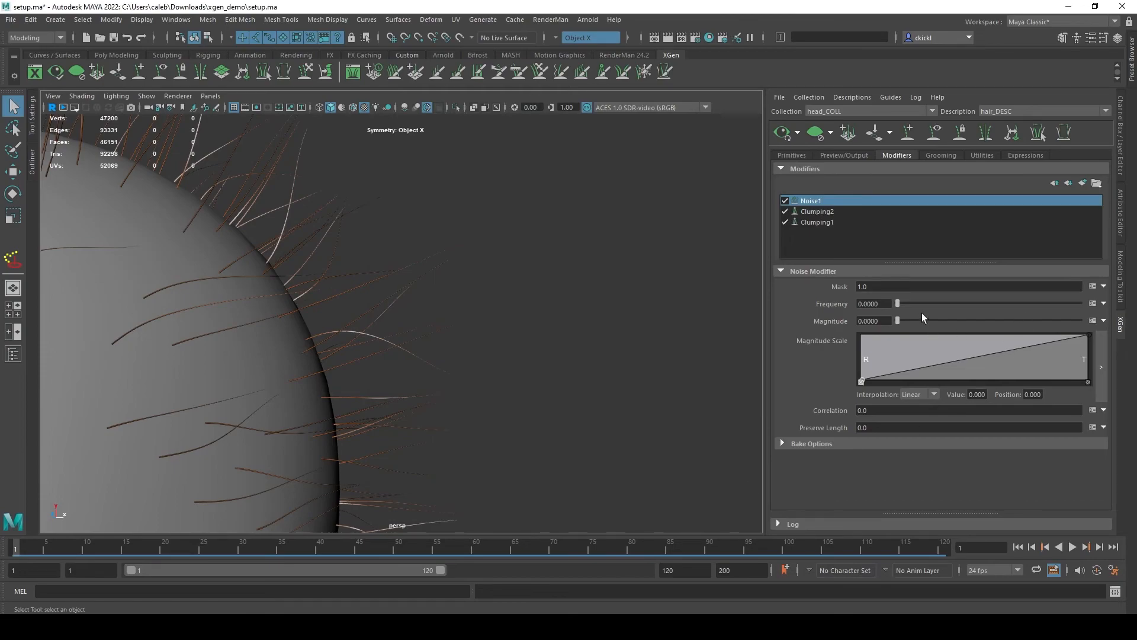
Step: Set the Noise1 modifier's frequency to 2.325 and its magnitude to 1.0
drag(900, 302, 975, 303)
drag(897, 320, 1125, 324)
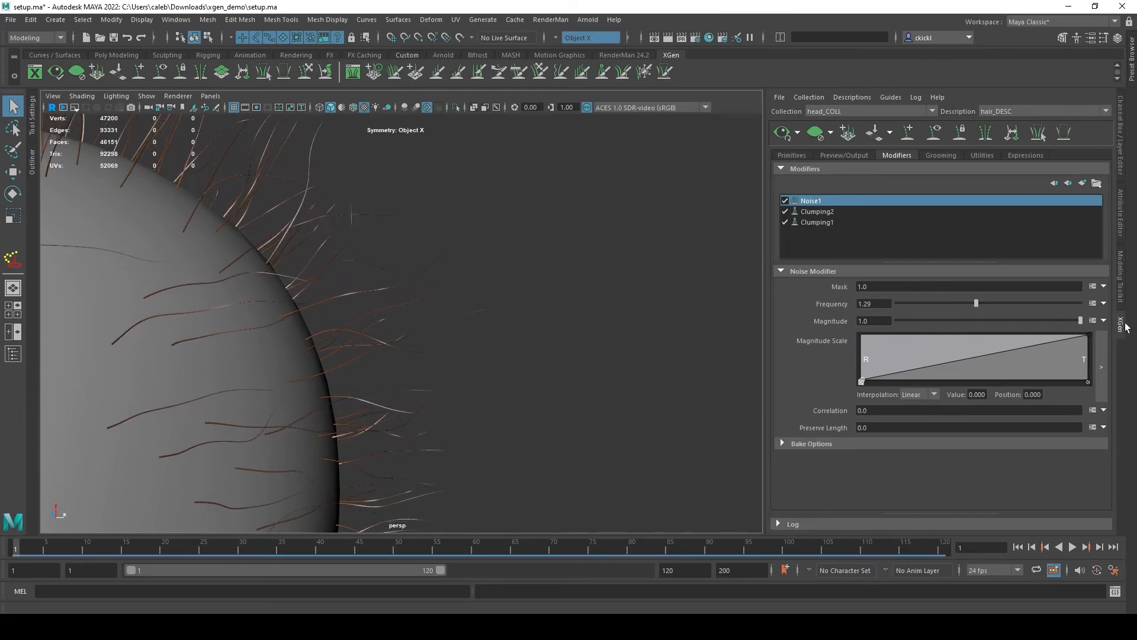
drag(975, 304, 1039, 303)
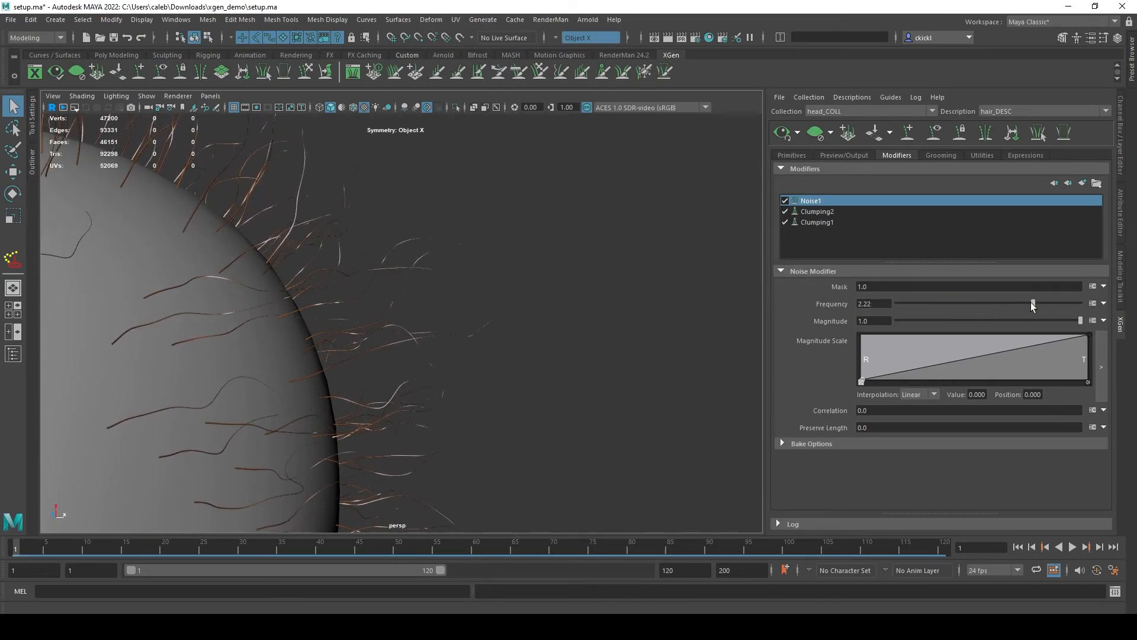
click(1103, 303)
alt+drag(686, 354, 651, 343)
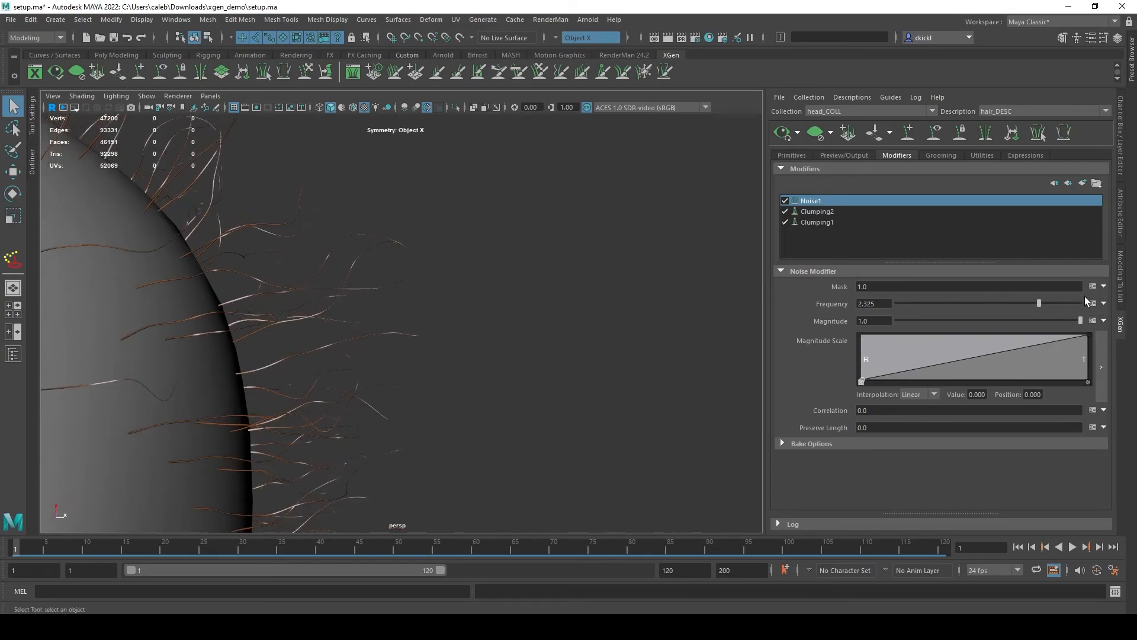
Step: Randomize the Noise1 frequency per strand by extending its expression to $a * rand(.5,2), and save the expression
click(1093, 302)
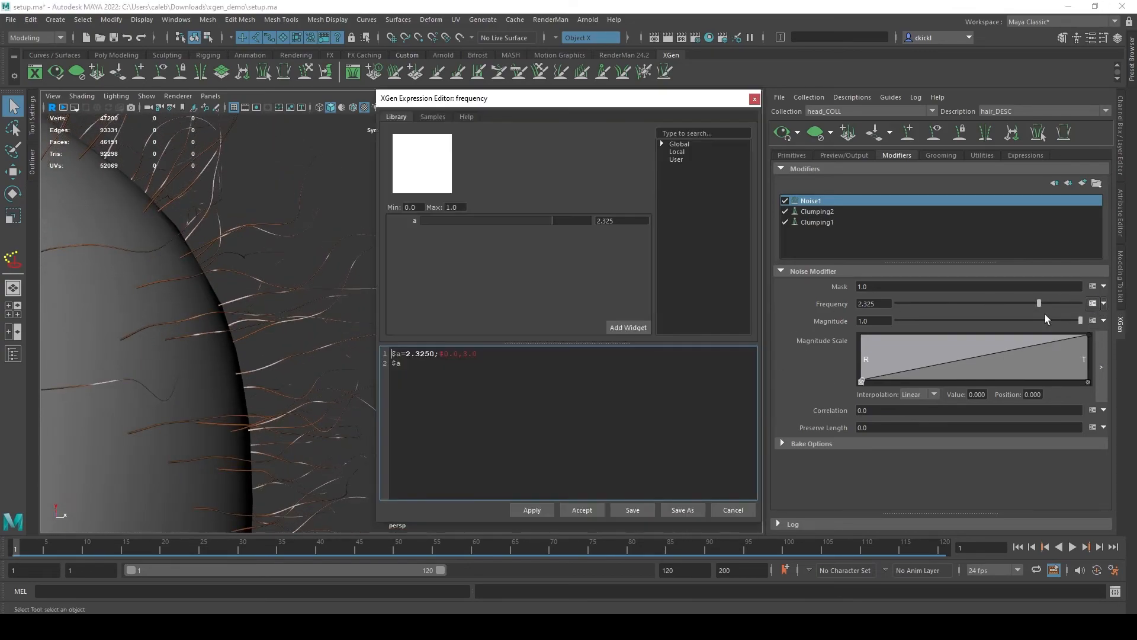
click(422, 364)
text(* rand(.5,)
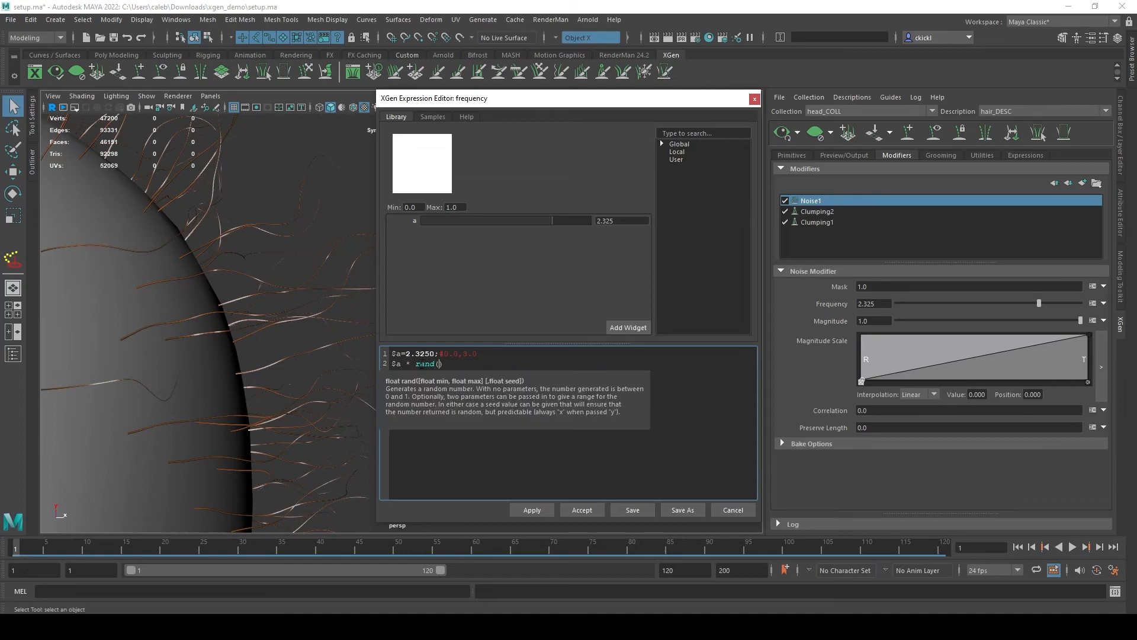
text(1)
key(BackSpace)
text(.5,1)
key(BackSpace)
text(2)
click(531, 510)
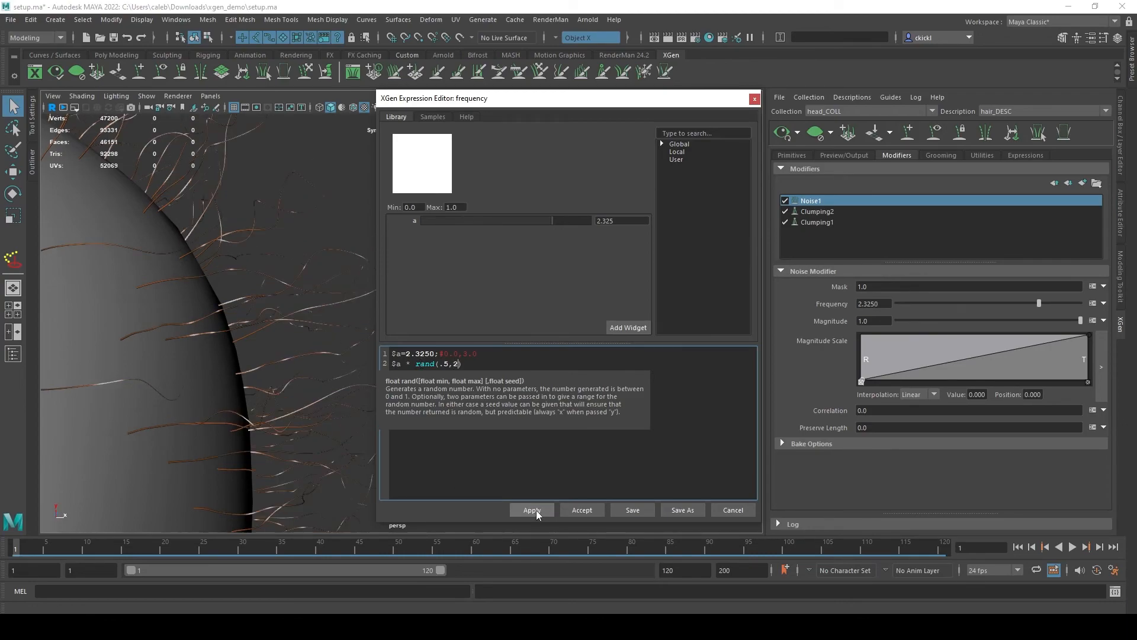
click(631, 510)
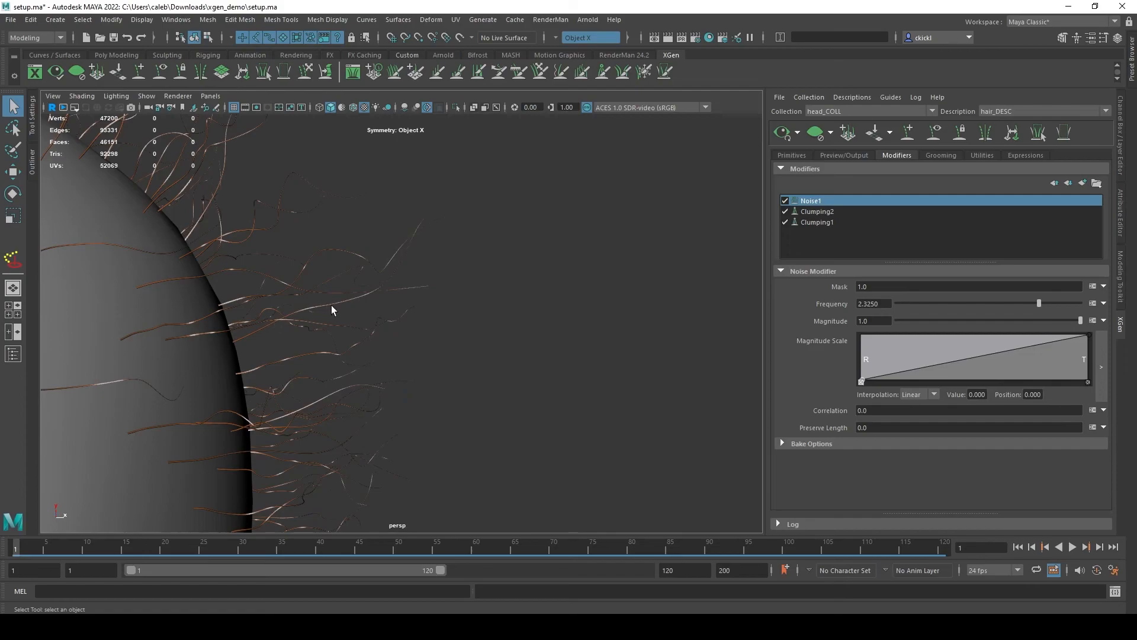
Step: Raise the hair description's density to 500 in the generator attributes
alt+drag(365, 404, 627, 389)
alt+right_drag(627, 390, 441, 374)
click(792, 156)
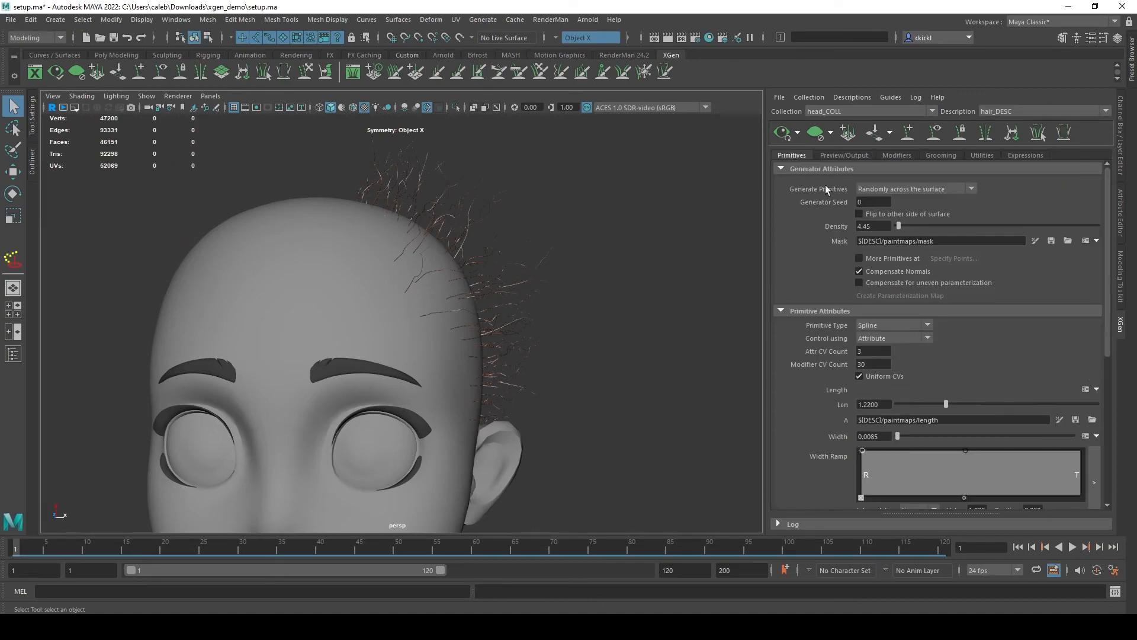
drag(907, 226, 1099, 226)
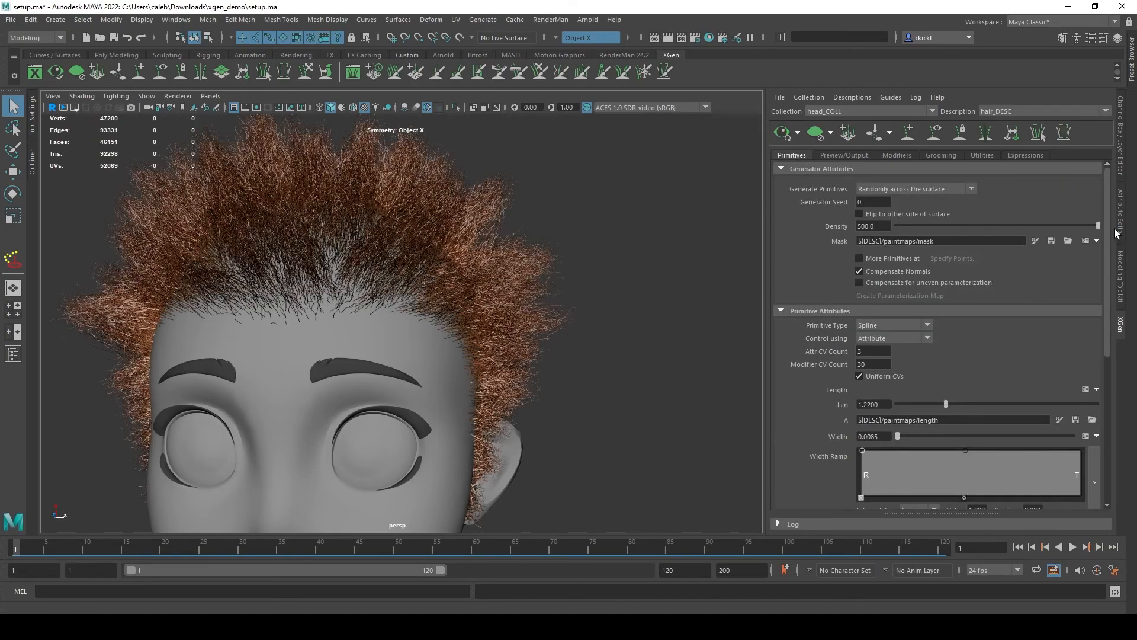
Step: Lower the Noise1 frequency to 0.36 and compare the hair with the modifier disabled and enabled
click(915, 155)
scroll(593, 284, down, 2)
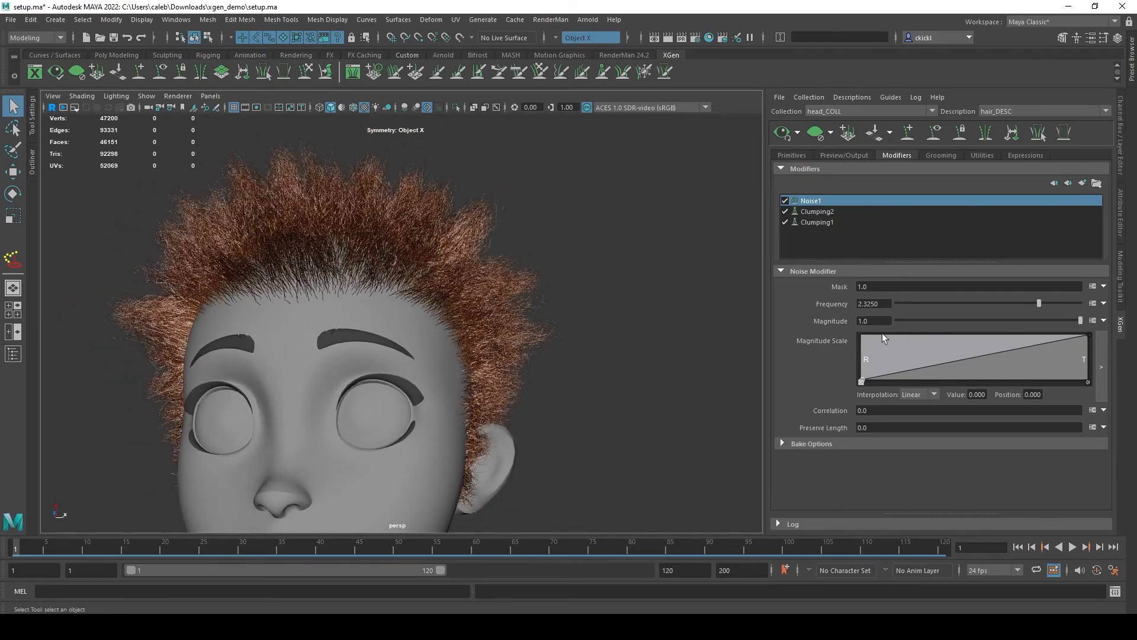
drag(1040, 304, 919, 302)
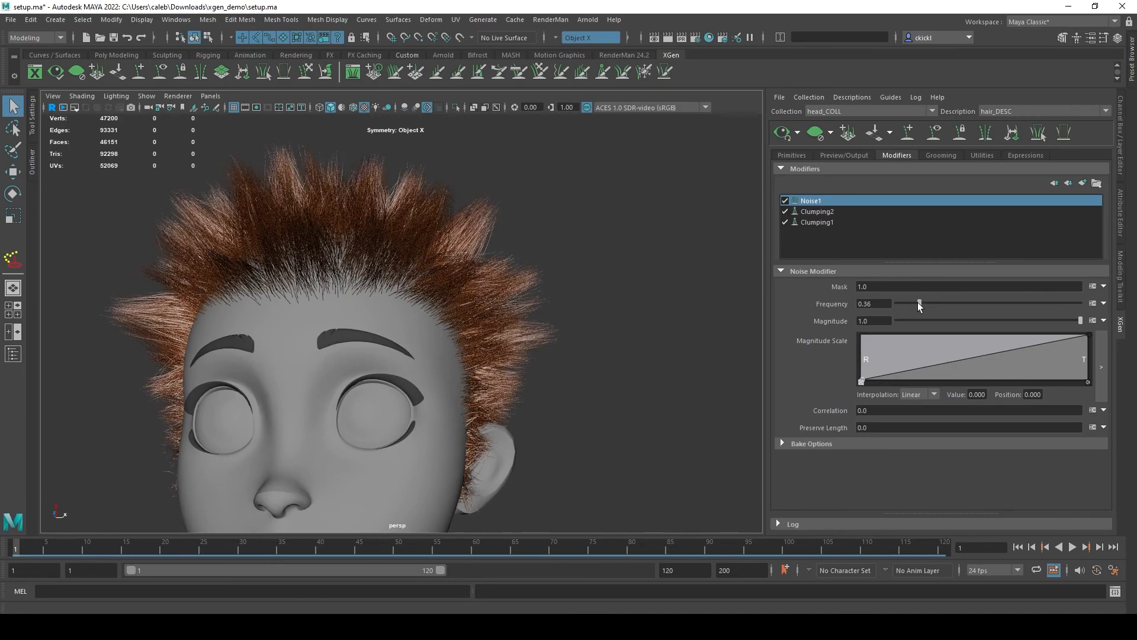
click(785, 201)
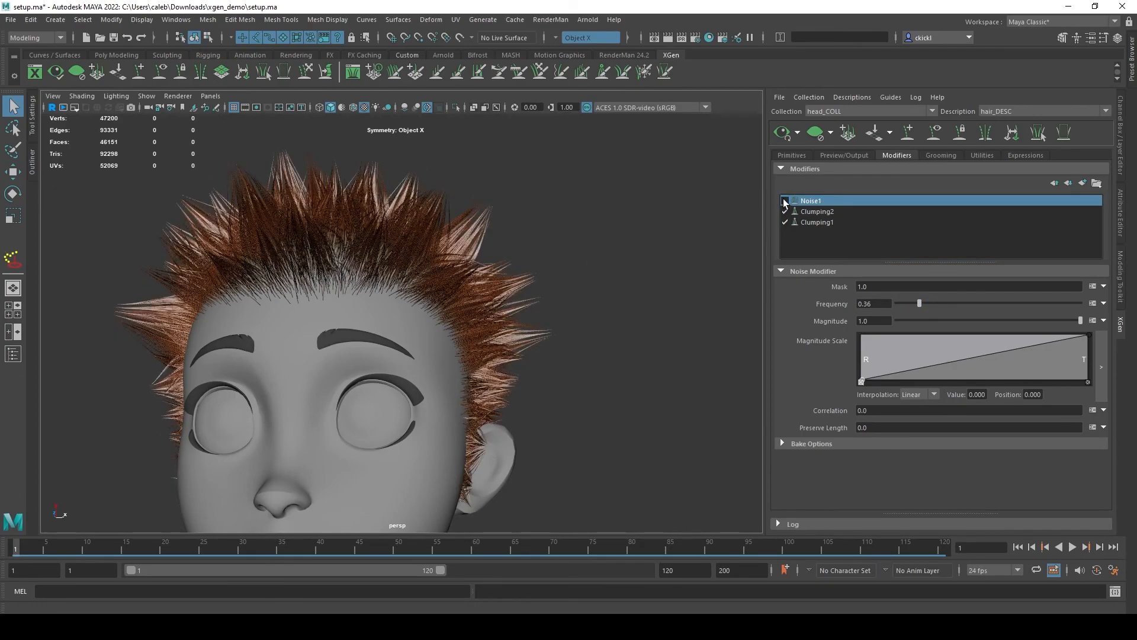
click(785, 201)
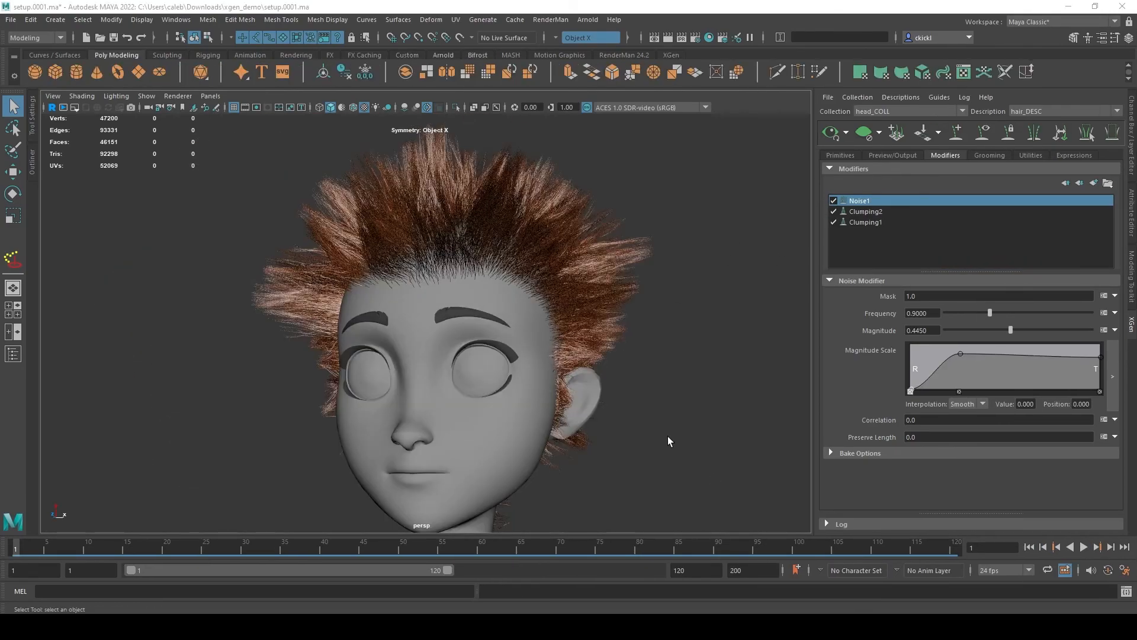
Step: Duplicate the Noise1 modifier in the hair's modifier stack
alt+drag(664, 432, 689, 418)
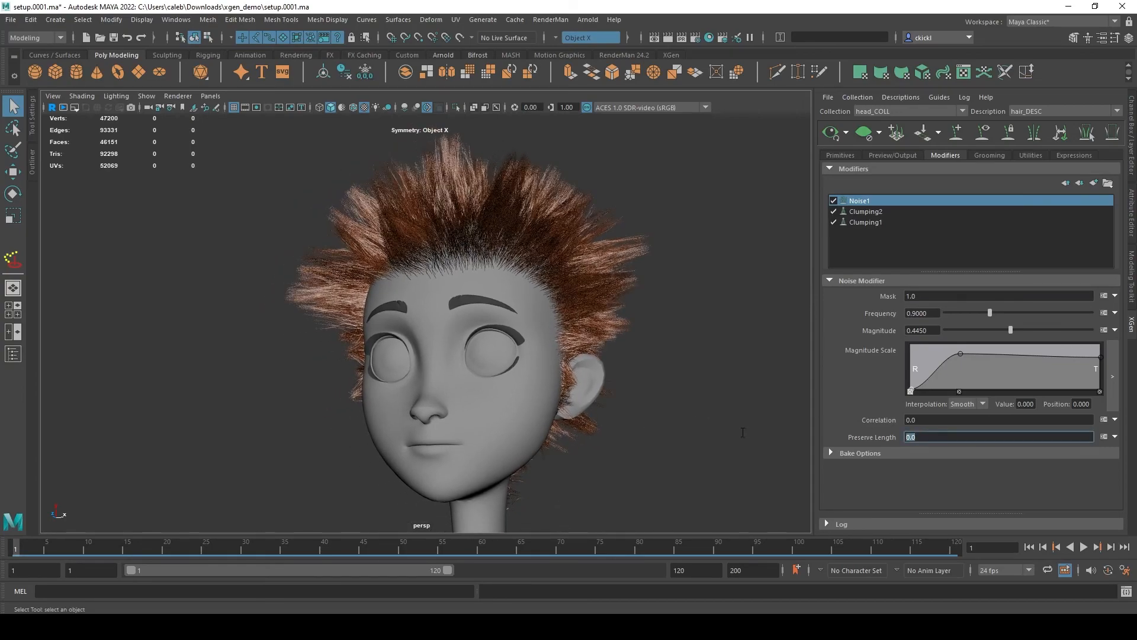
key(Return)
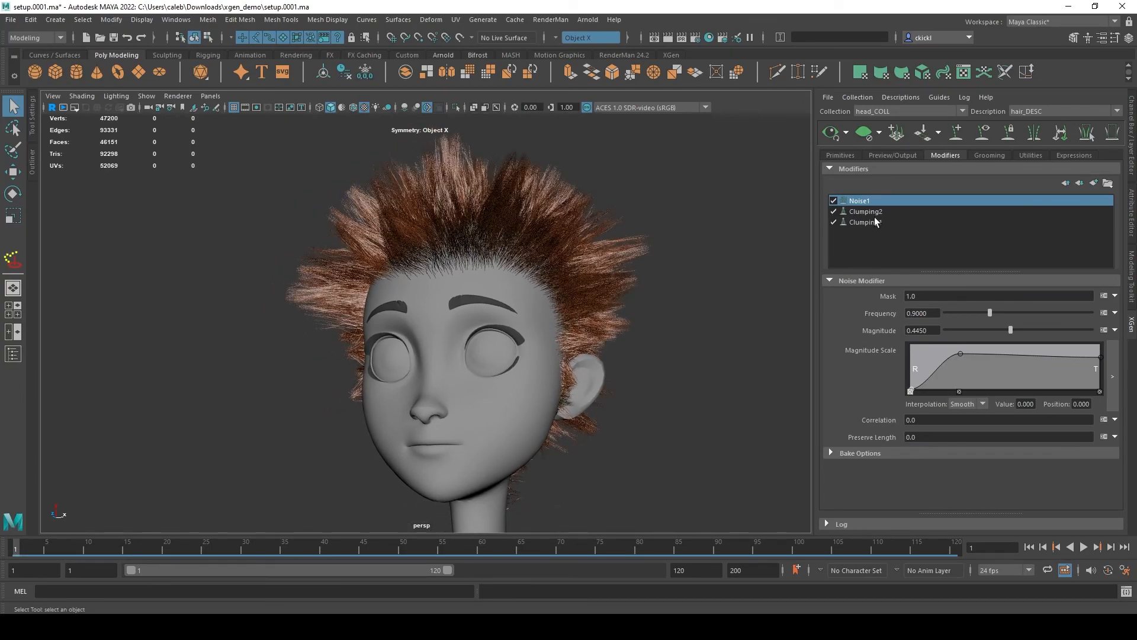
right_click(898, 204)
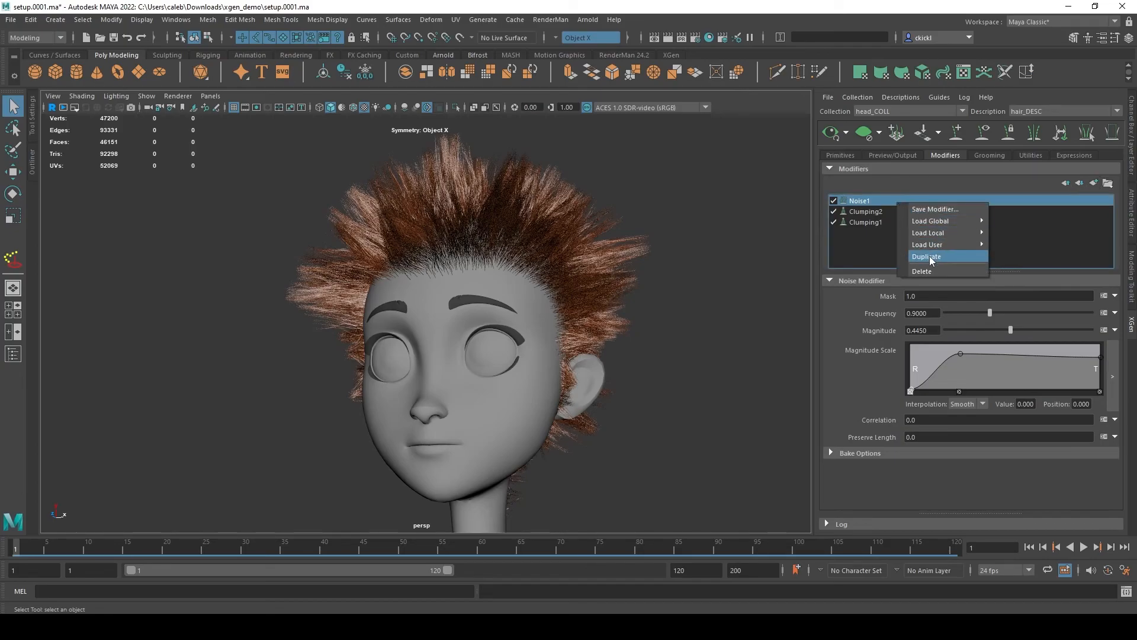
click(929, 257)
Step: Set the duplicated Noise2 modifier's frequency to 0.42 and its magnitude to 7
alt+right_drag(681, 305, 803, 320)
alt+middle_drag(802, 320, 584, 394)
alt+right_drag(584, 394, 685, 391)
drag(989, 313, 966, 312)
click(932, 331)
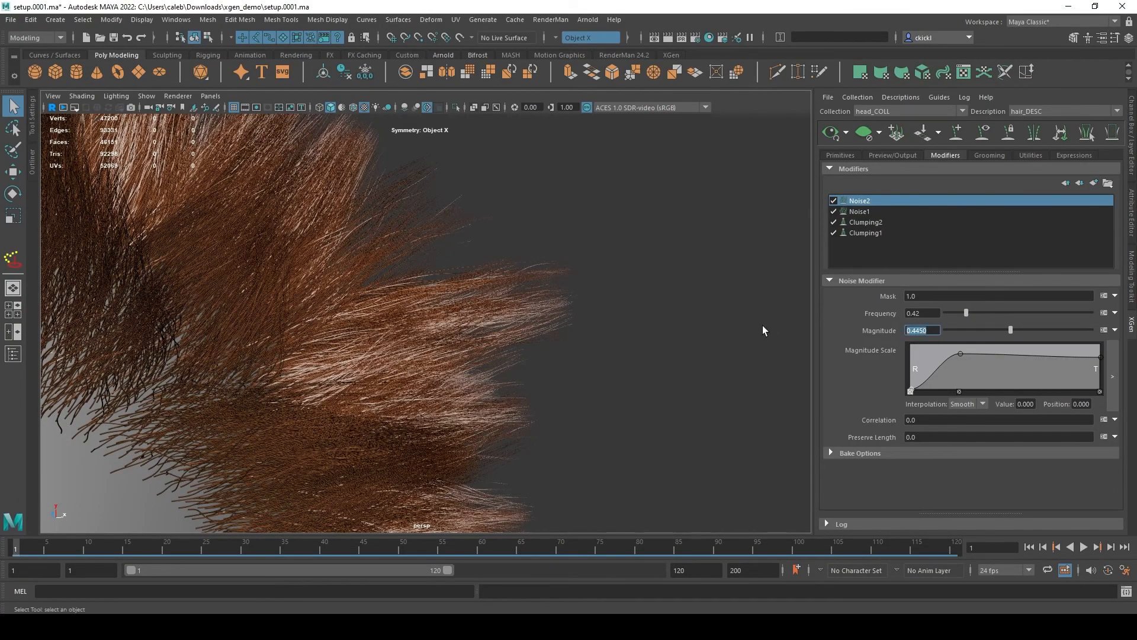
text(7)
key(Return)
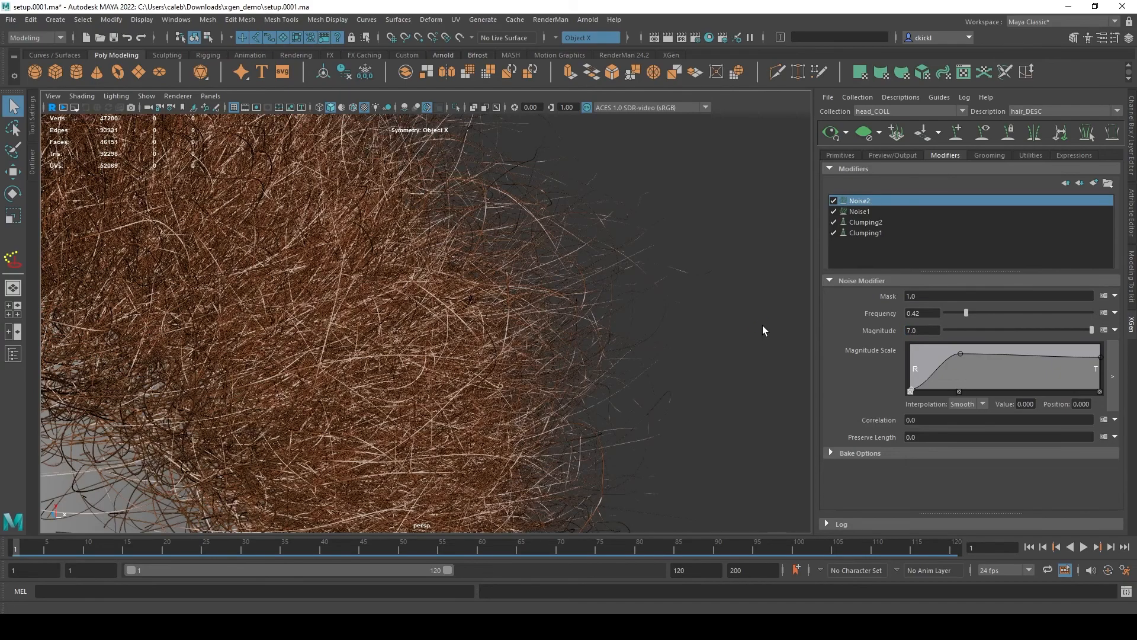
Step: Lower the Noise2 modifier's frequency to 0.1
drag(921, 313, 913, 309)
text(1)
key(Return)
Step: Compare the strands with the Noise2 modifier enabled and disabled, leaving it disabled
click(834, 201)
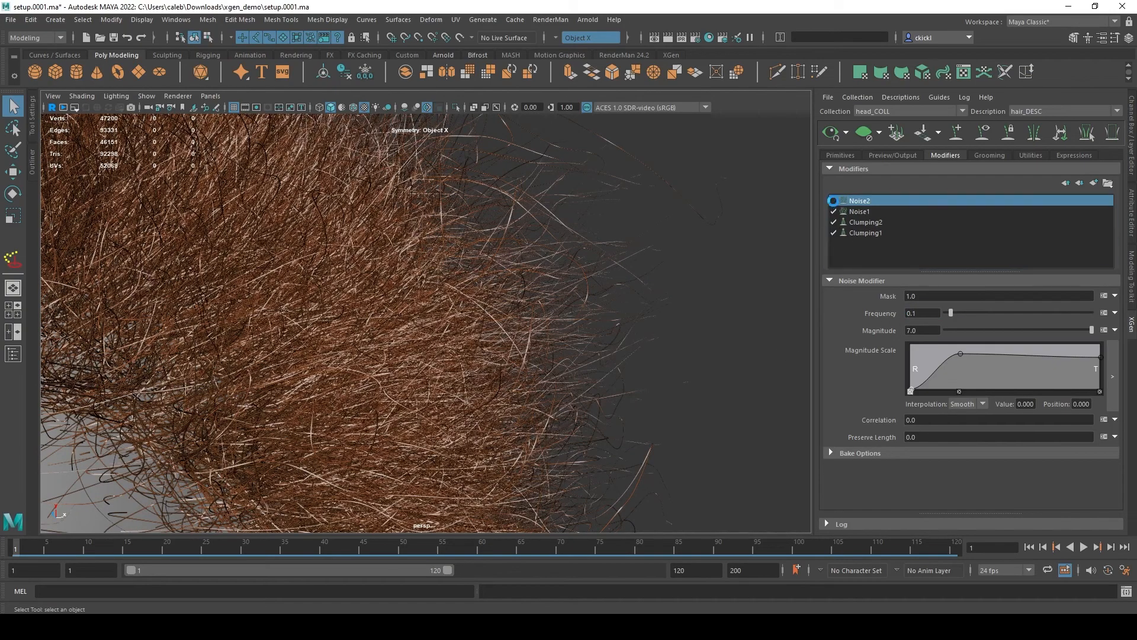
click(833, 201)
click(834, 201)
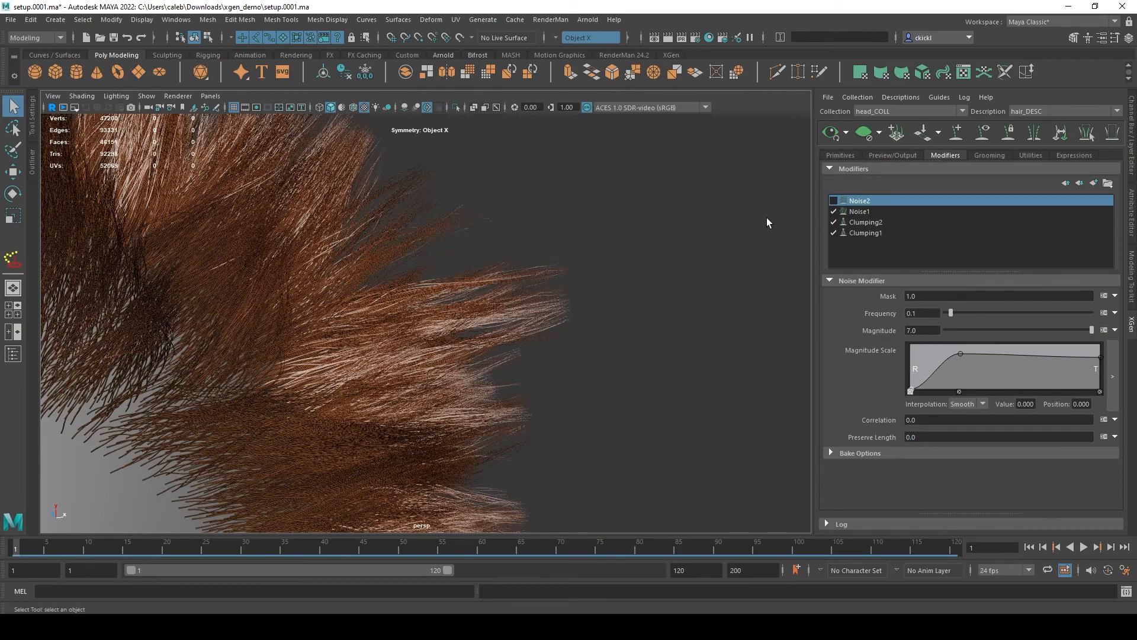
alt+drag(756, 229, 706, 255)
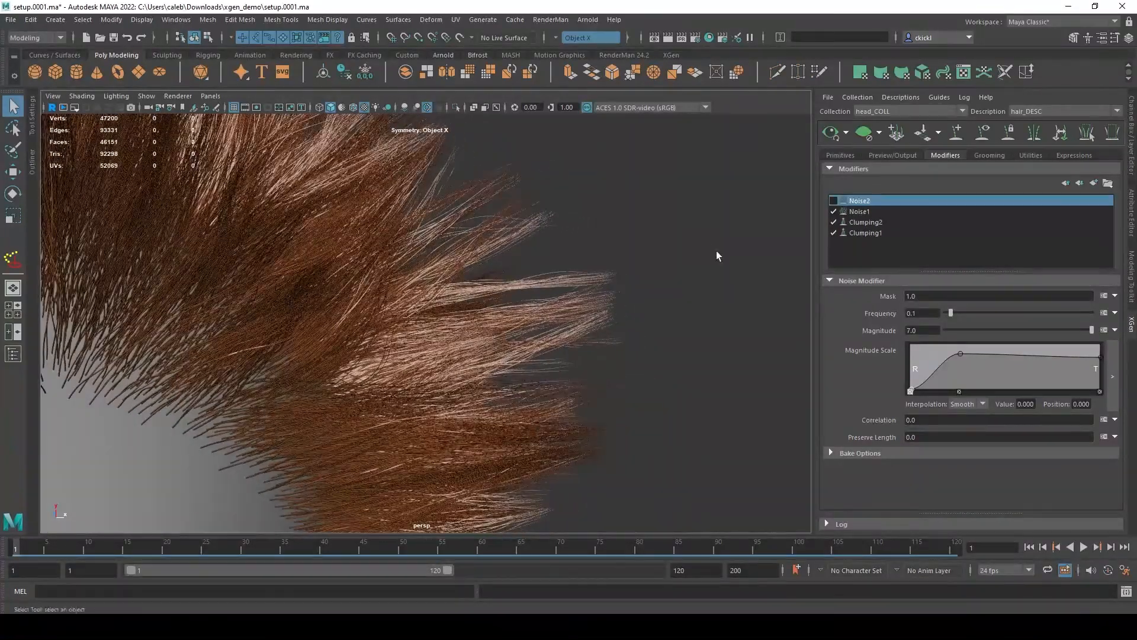
Step: Compare the strands with the Noise1 modifier disabled and enabled while Noise2 is off
click(834, 212)
click(834, 211)
click(834, 210)
click(834, 211)
click(835, 210)
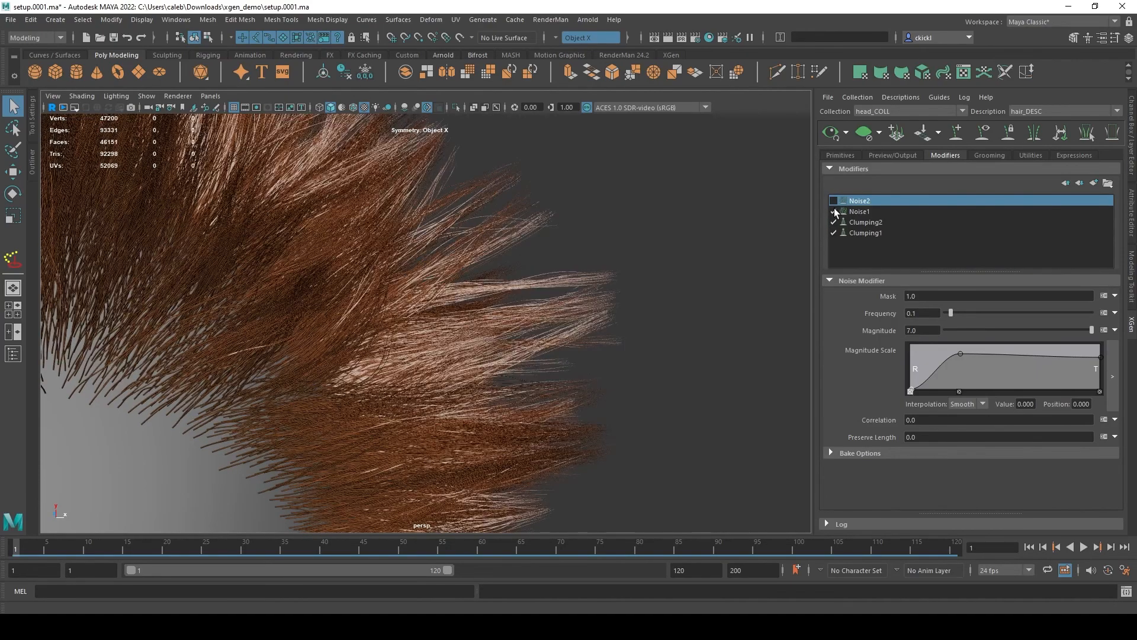
Step: Enable the Noise2 modifier again and compare its strong noise against the hair without it
click(833, 201)
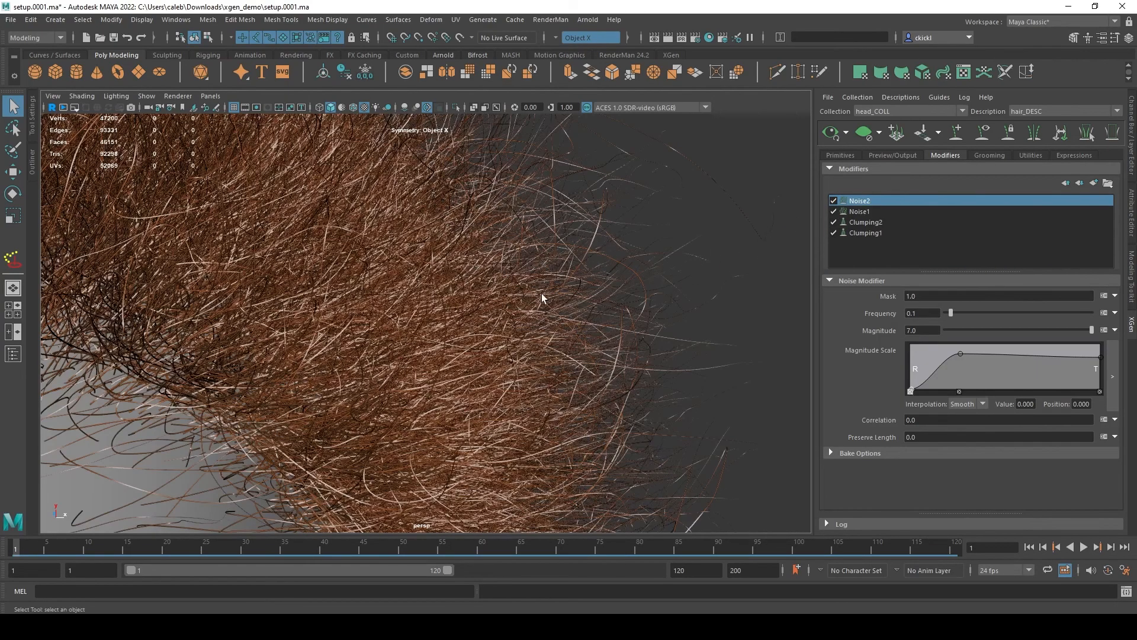
click(939, 329)
click(833, 201)
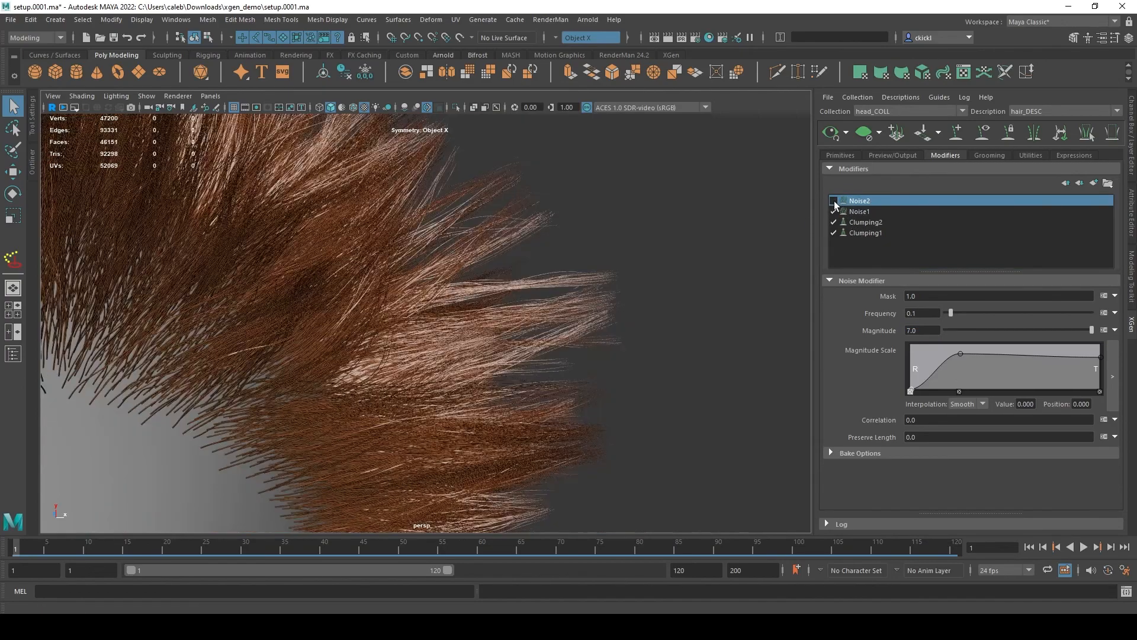
click(834, 201)
click(833, 201)
Step: Examine the noisy hair close up and around the whole head, along with Noise2's Preserve Length, Correlation and Mask settings
alt+middle_drag(741, 269, 598, 293)
alt+middle_drag(567, 362, 624, 314)
drag(935, 436, 806, 447)
alt+right_drag(786, 441, 572, 435)
alt+middle_drag(572, 436, 711, 407)
alt+drag(711, 407, 670, 407)
alt+right_drag(669, 406, 560, 392)
alt+middle_drag(560, 392, 644, 376)
alt+right_drag(644, 375, 637, 382)
mouse_move(637, 381)
alt+mouse_down()
mouse_move(679, 381)
mouse_move(626, 385)
mouse_move(666, 366)
mouse_move(642, 366)
alt+mouse_up()
click(926, 437)
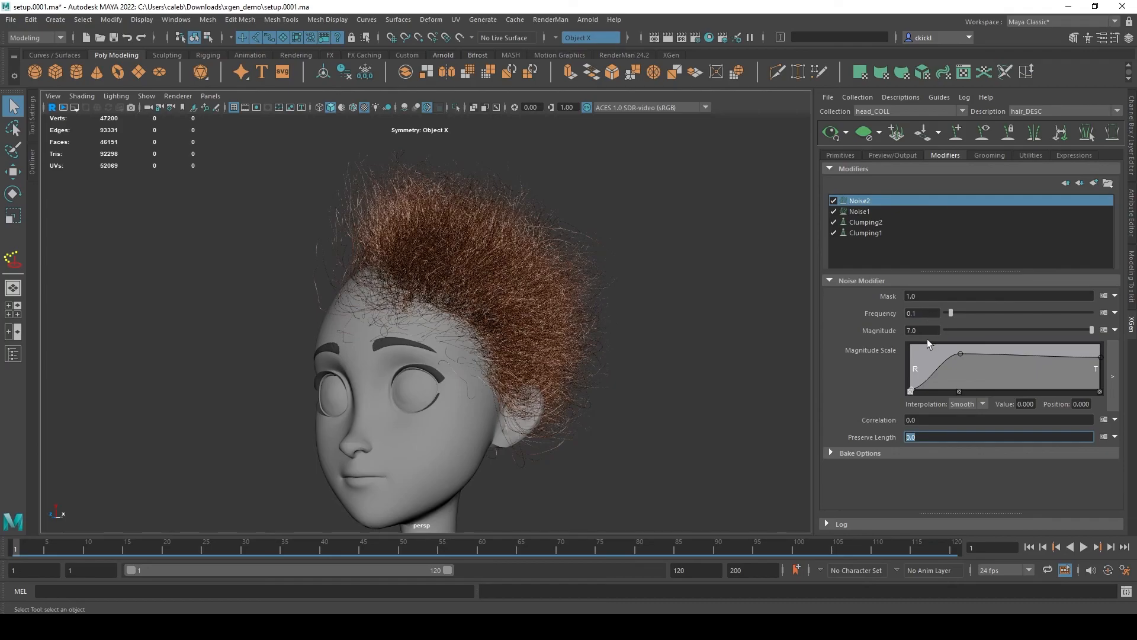
alt+drag(739, 442, 801, 429)
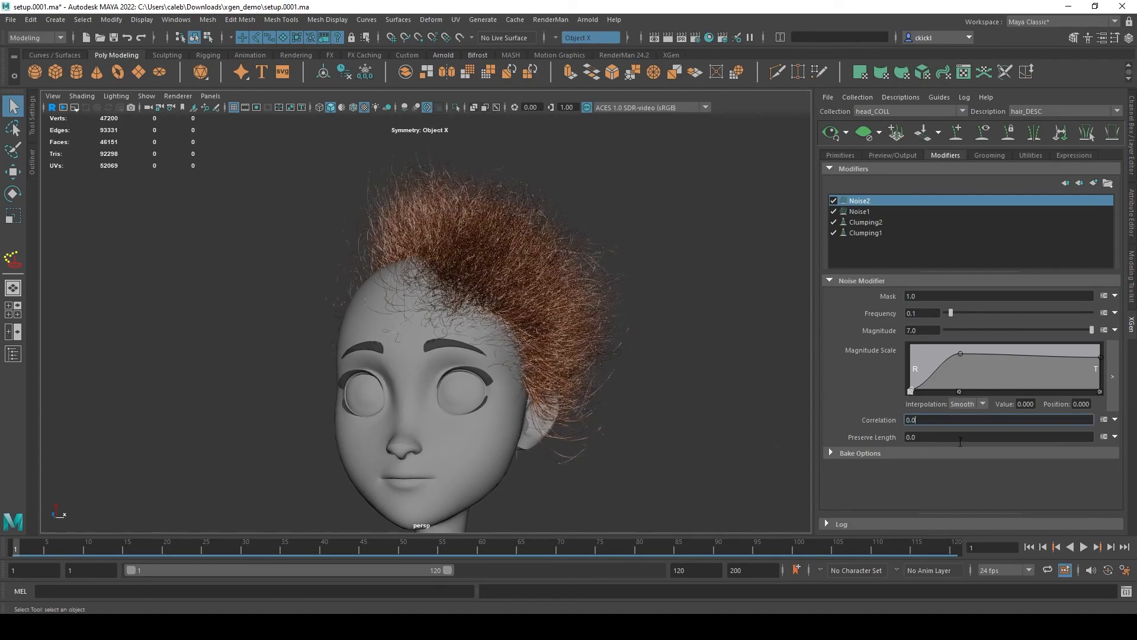
click(934, 296)
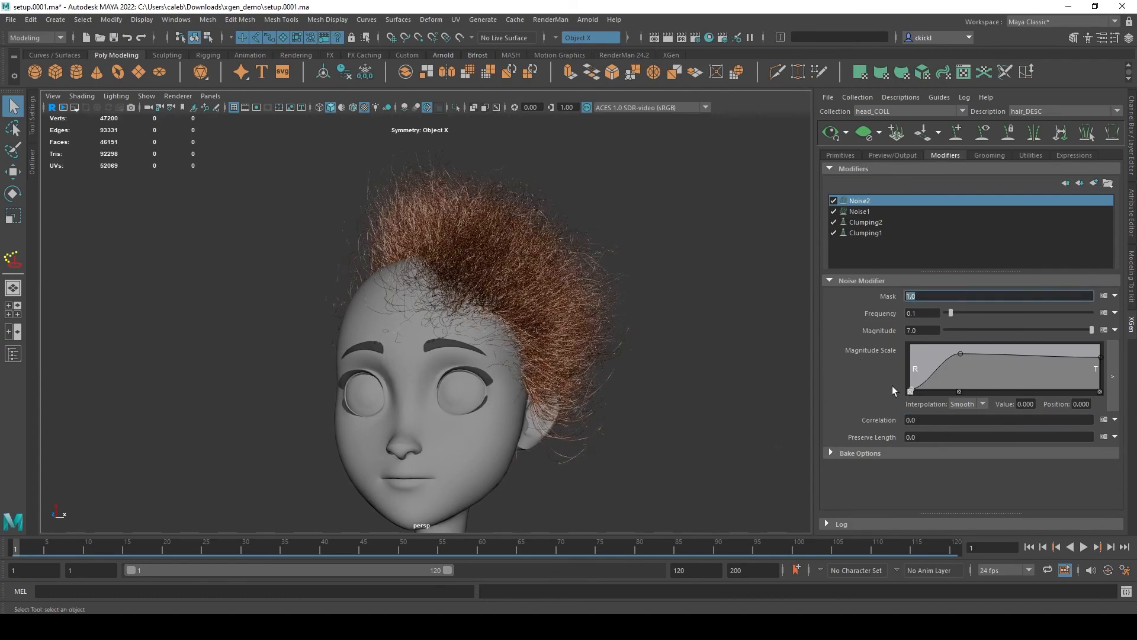
Step: Set Noise2's Preserve Length to 100 and inspect the strands close up
click(931, 436)
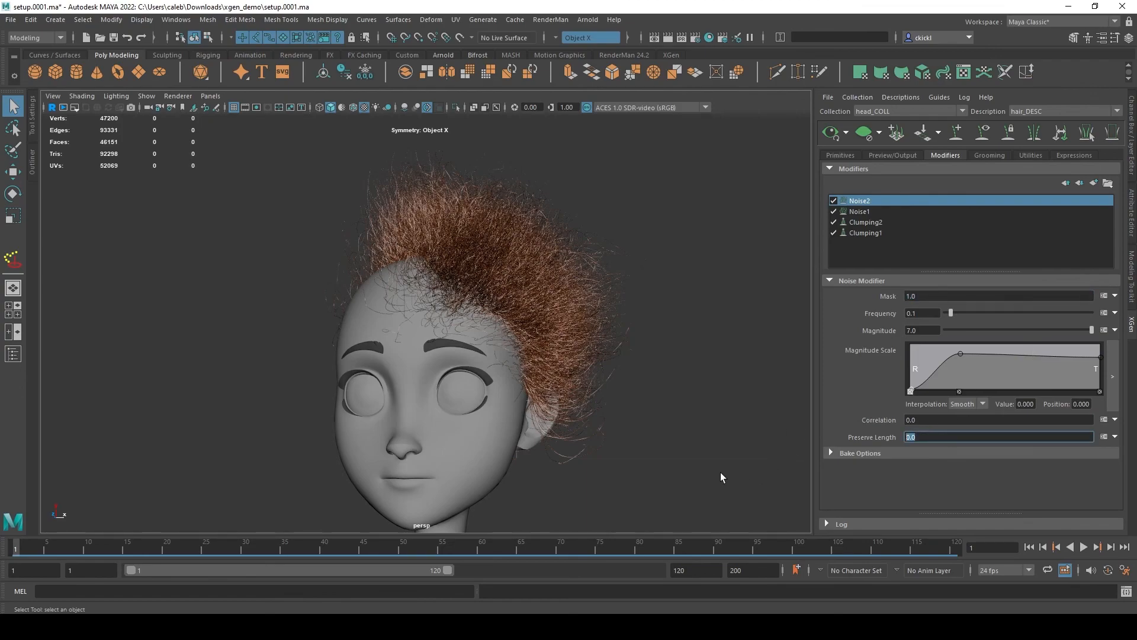
text(100)
key(Return)
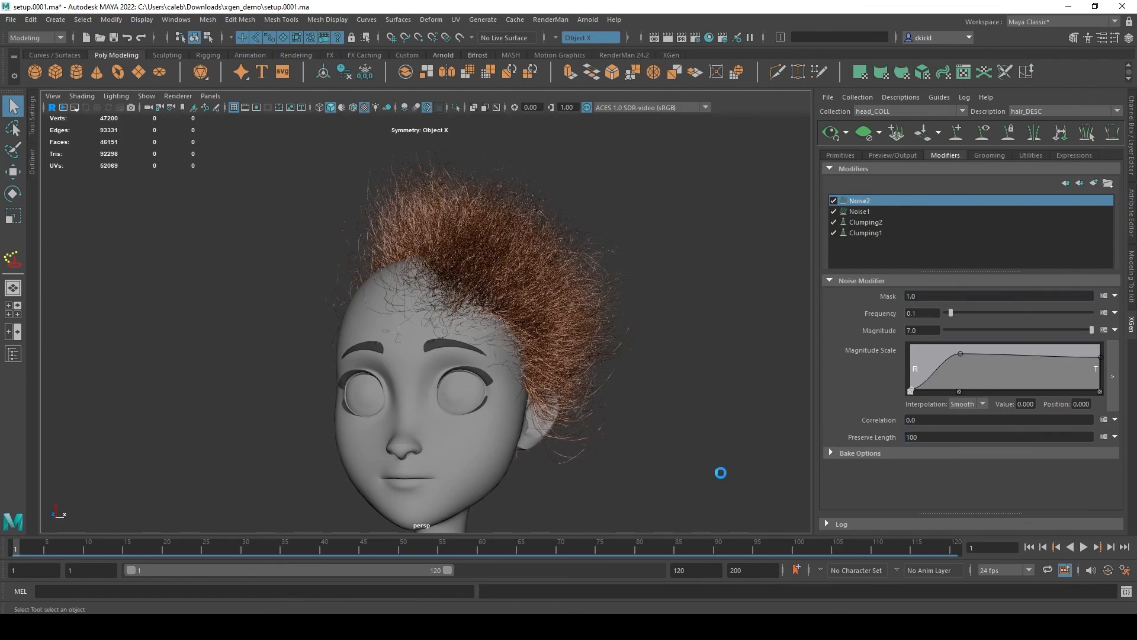
scroll(660, 371, up, 10)
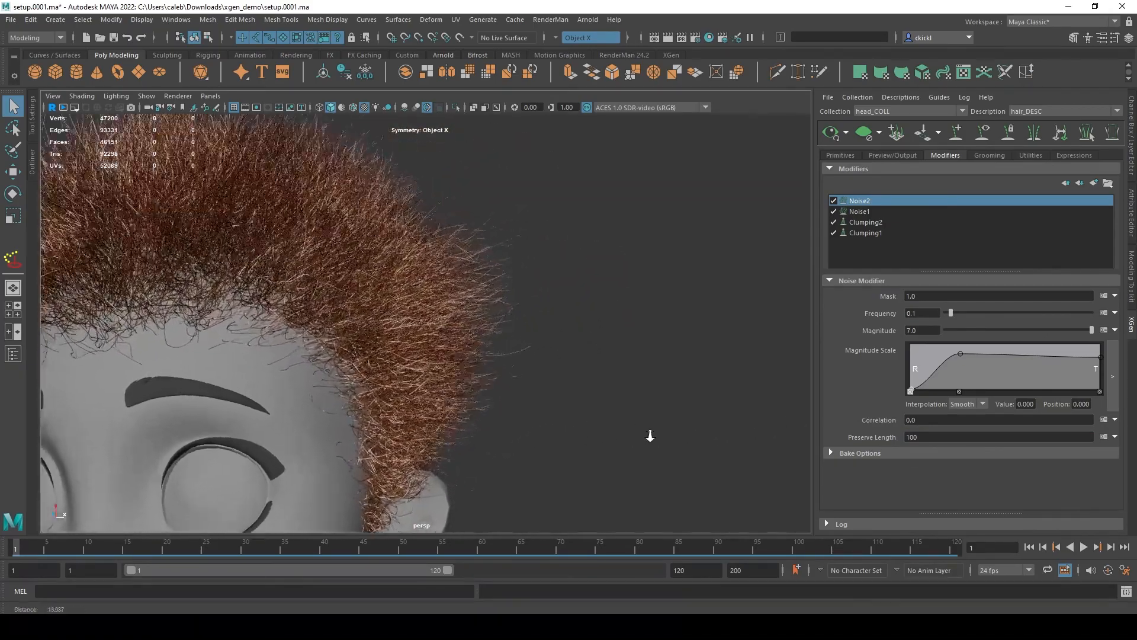
scroll(678, 437, up, 5)
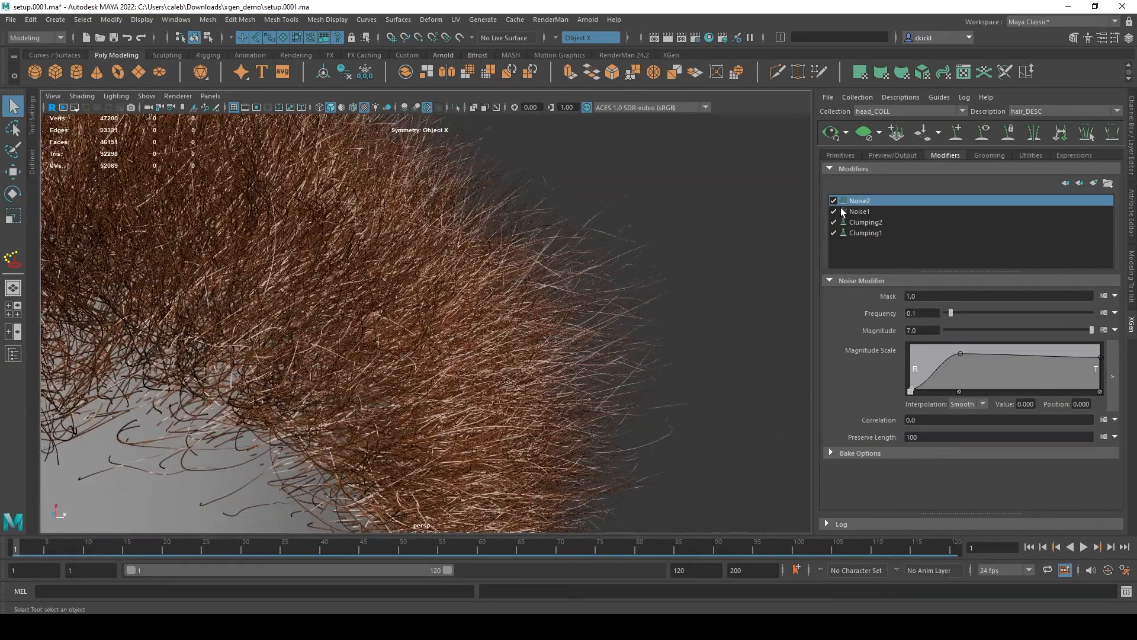
Step: Compare the strands close up with the Noise2 modifier disabled and enabled, leaving it enabled
click(834, 201)
click(833, 201)
click(834, 201)
click(834, 201)
mouse_move(478, 359)
alt+mouse_down()
mouse_move(638, 386)
mouse_move(687, 317)
mouse_move(436, 330)
alt+mouse_up()
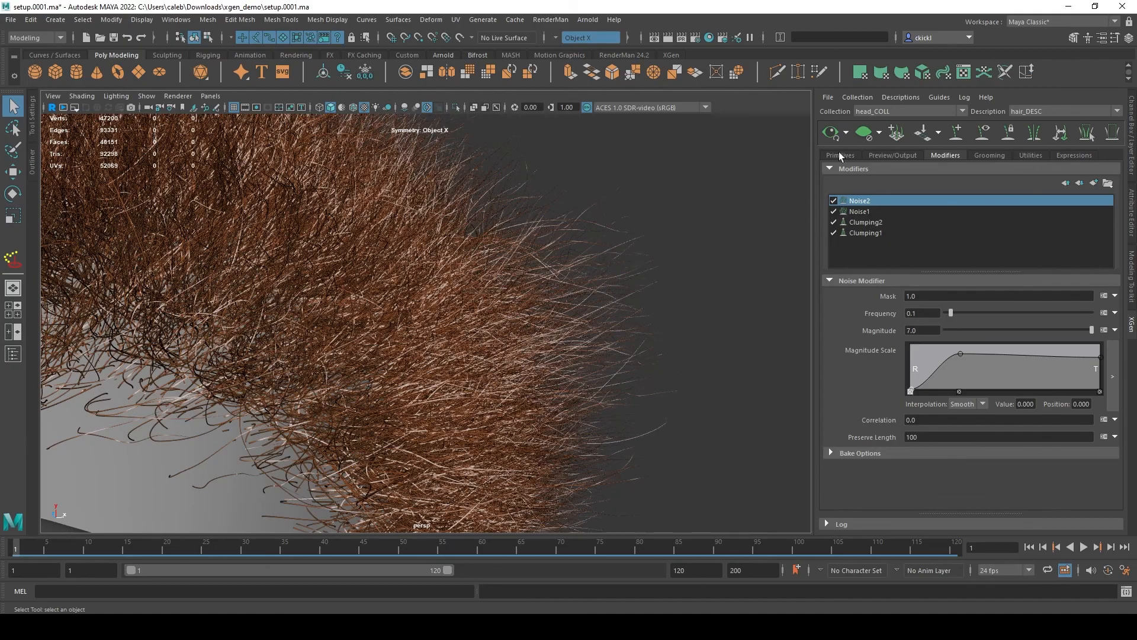
Step: Compare the overall hair shape from further away with Noise2 disabled and enabled, leaving it enabled
alt+right_drag(711, 300, 593, 313)
alt+drag(642, 310, 581, 335)
alt+middle_drag(580, 336, 606, 337)
alt+drag(605, 336, 675, 347)
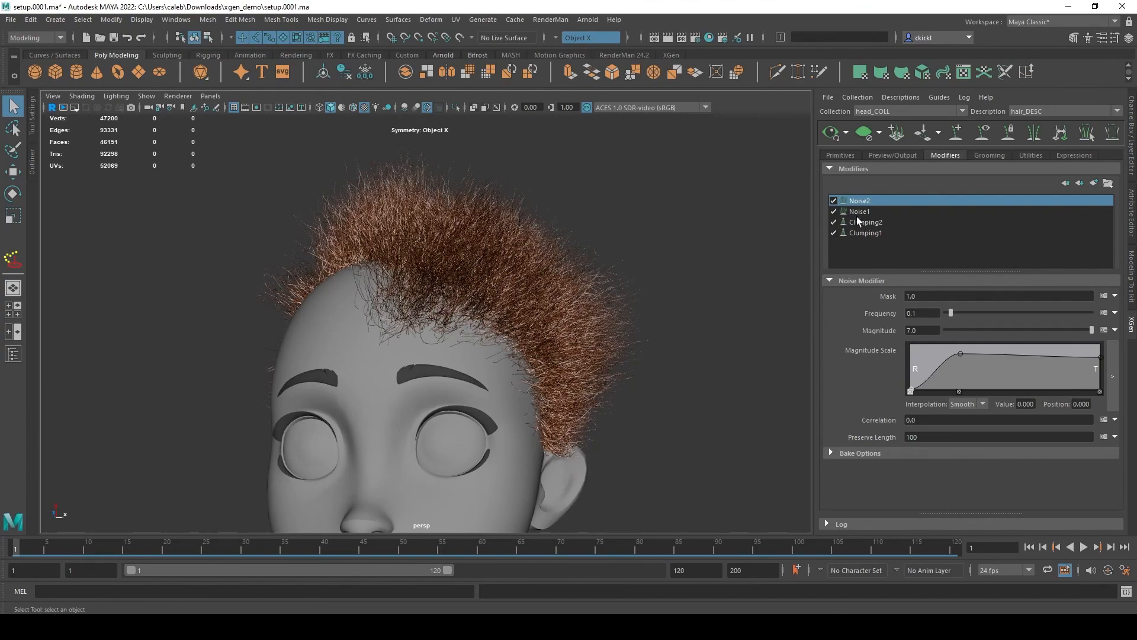
click(833, 200)
click(833, 201)
Step: Set Noise2's Preserve Length to 0 and examine the hair around the whole head
double_click(925, 436)
text(0)
key(Return)
alt+drag(784, 443, 662, 457)
alt+right_drag(663, 456, 817, 286)
Step: Return Noise2's Preserve Length to 100 to compare the hair's silhouette on the whole head
click(924, 437)
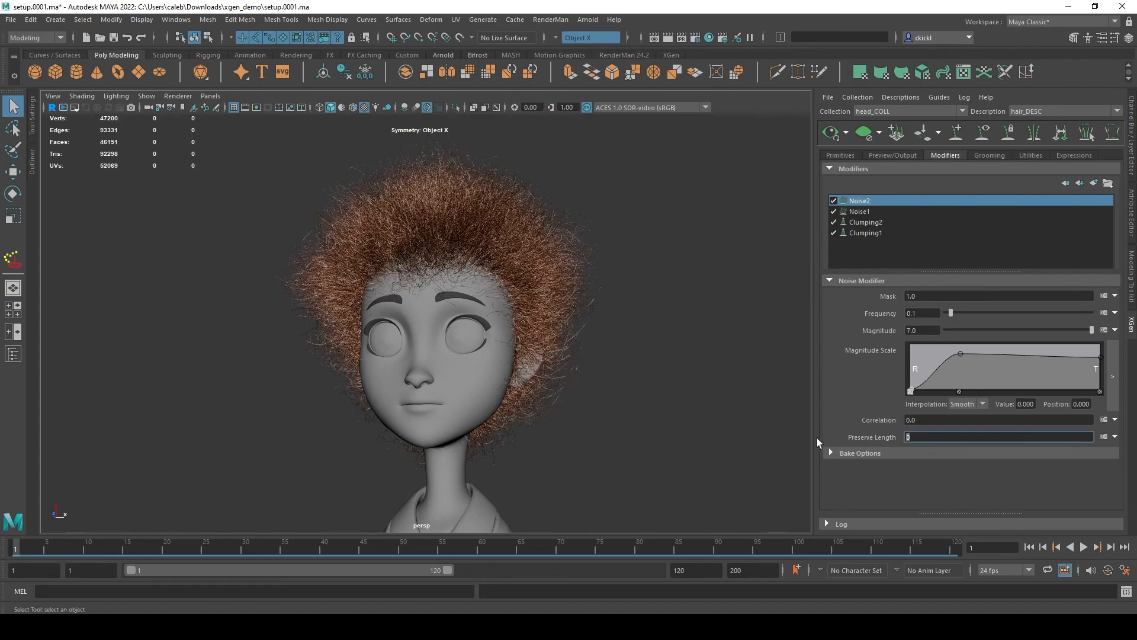
text(100)
key(Return)
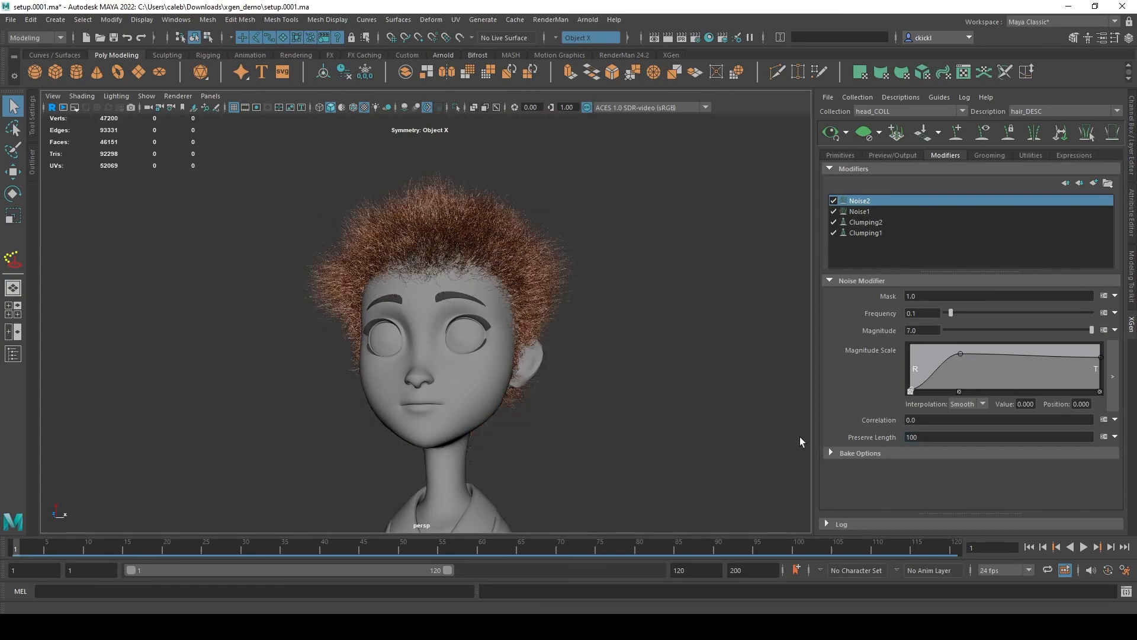